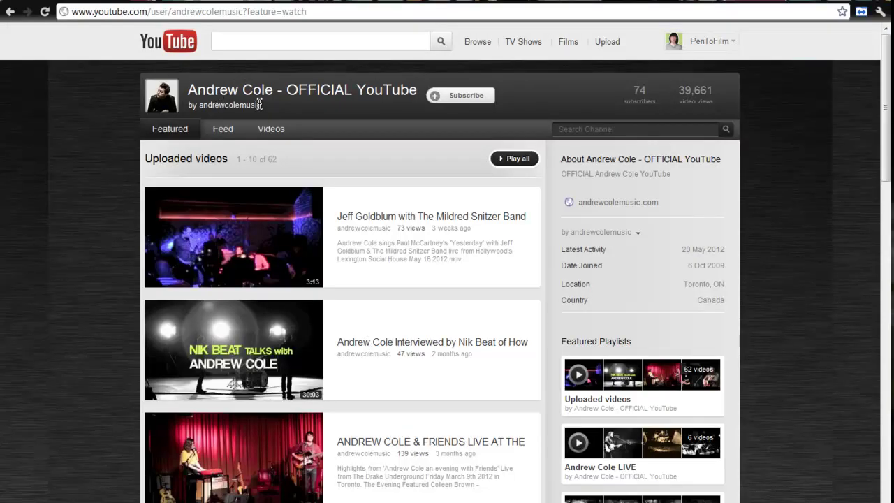
Search the music channel's videos for "dead roses".
click(605, 130)
text(dead)
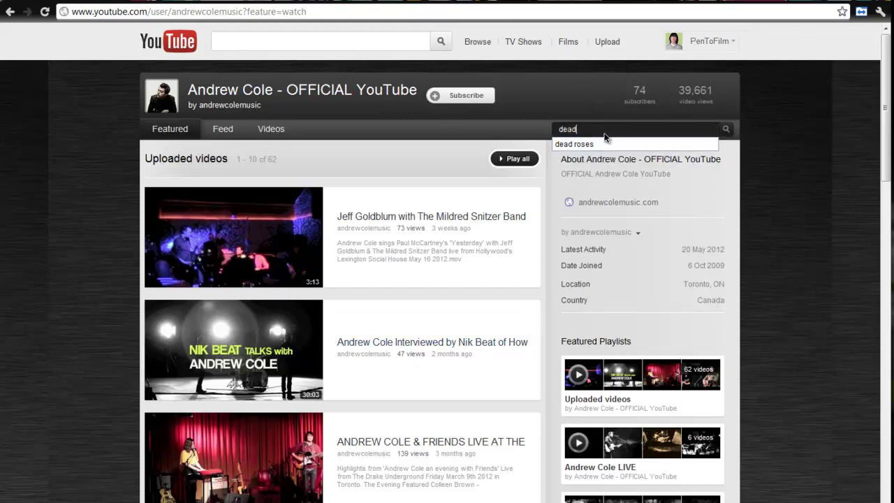
click(598, 145)
click(726, 129)
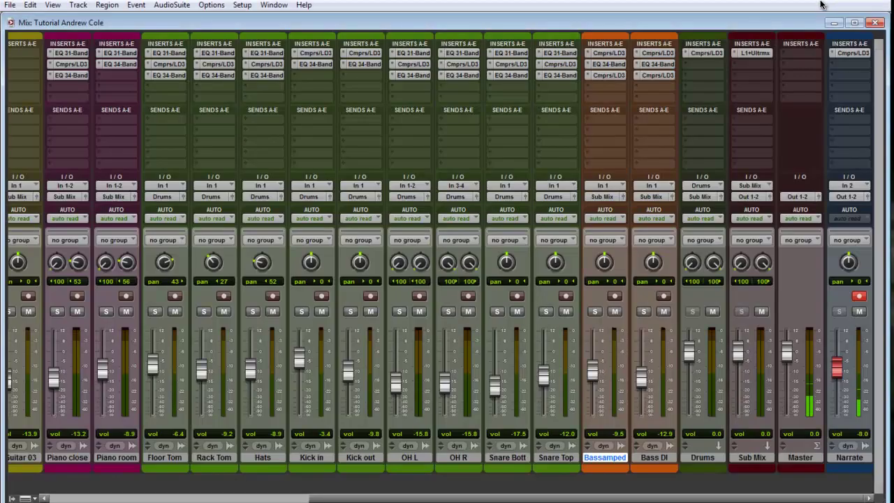
Inspect the compressor settings inserted on the Narrate track and dismiss the plug-in window.
click(861, 54)
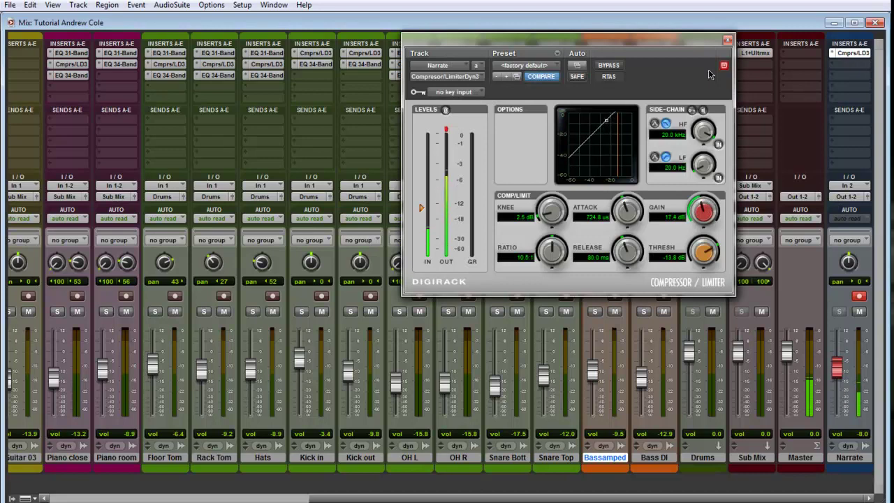
click(728, 40)
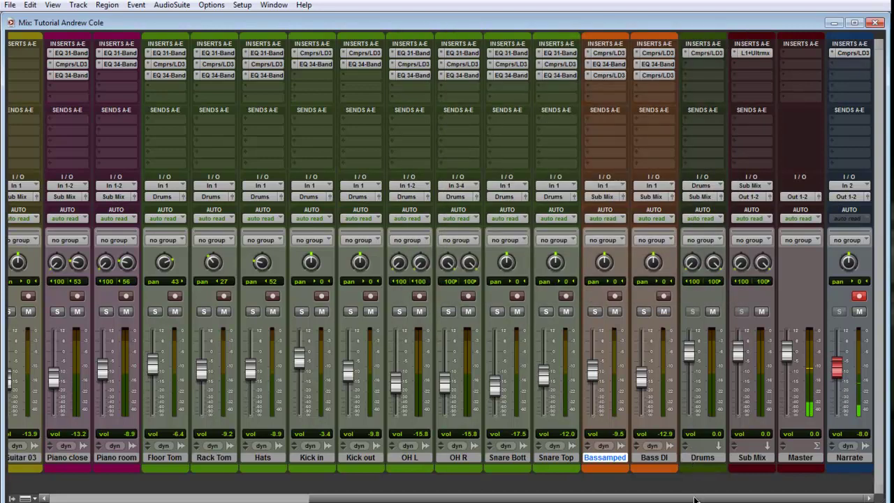
Remove all three plug-ins from the inserts of the Piano close track.
drag(695, 499, 662, 499)
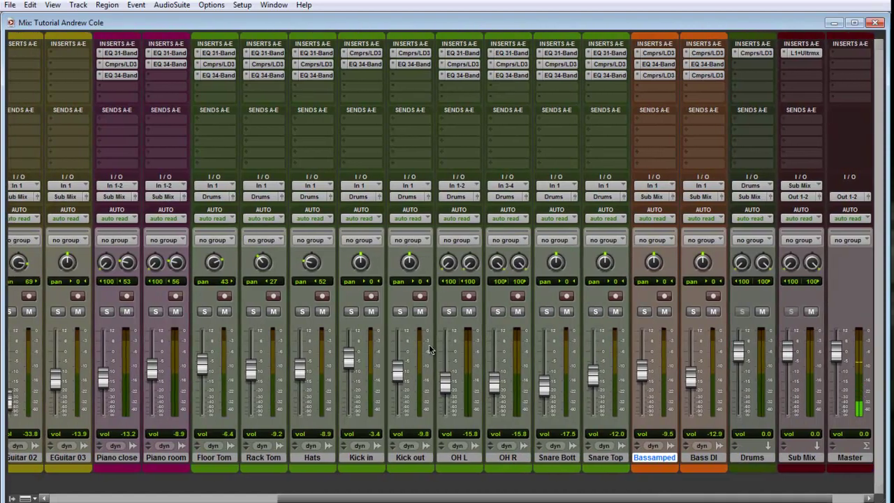
click(98, 55)
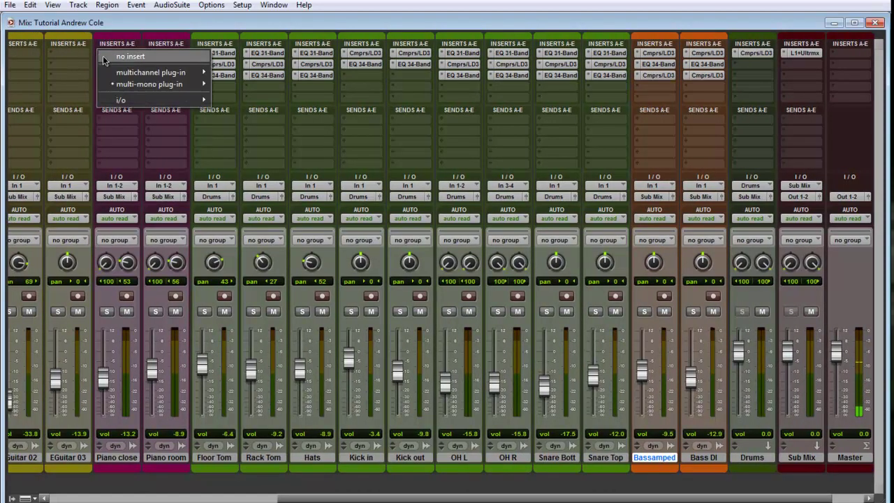
click(110, 60)
click(102, 69)
click(112, 70)
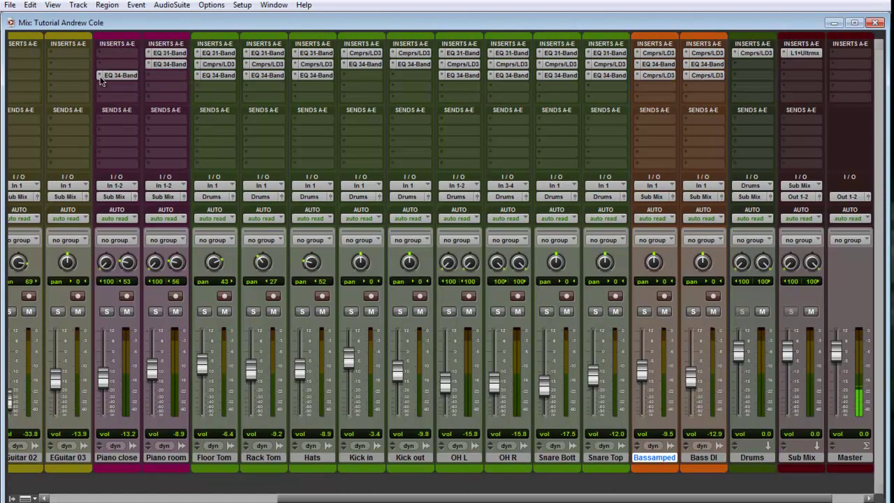
click(103, 76)
click(111, 81)
Remove both EQ plug-ins from the inserts of the Piano room track.
click(148, 56)
click(159, 61)
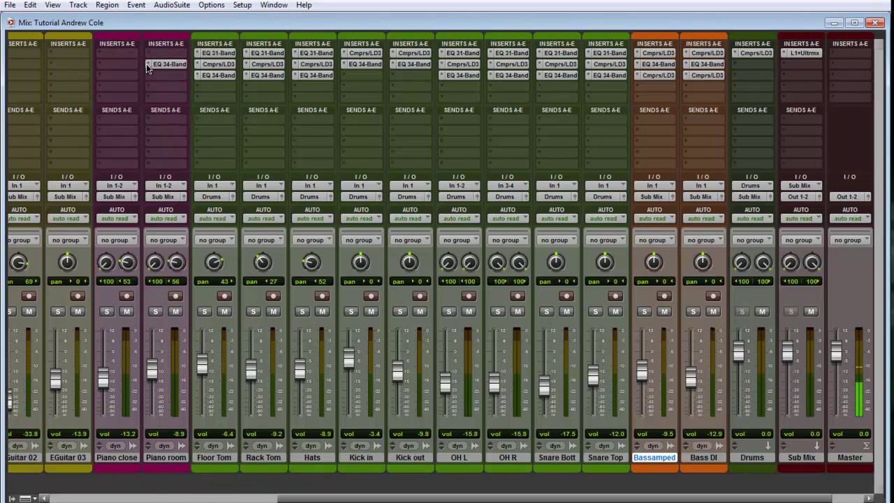
click(152, 64)
click(164, 73)
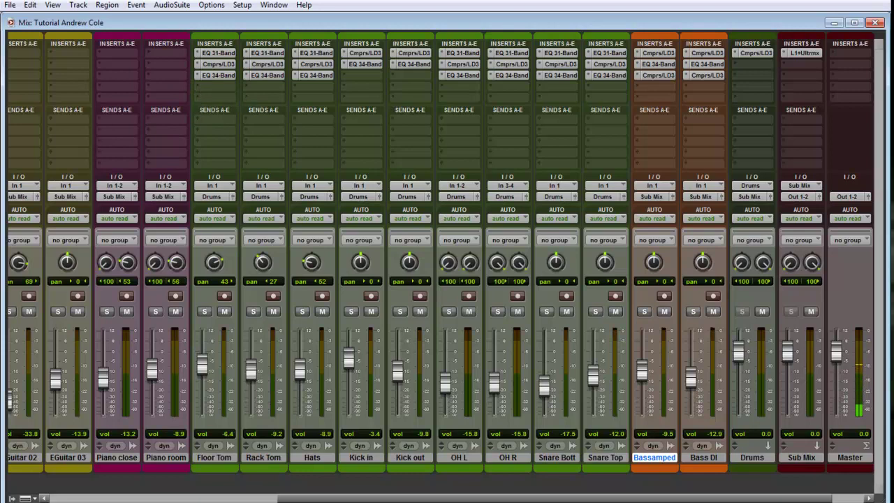
Select the Piano room track and solo the Piano close track in the mixer.
drag(468, 501, 357, 466)
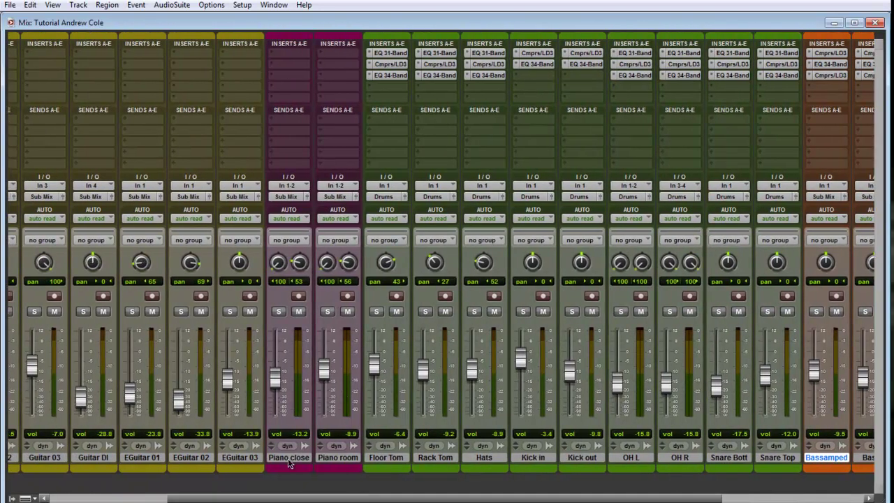
click(288, 458)
click(333, 458)
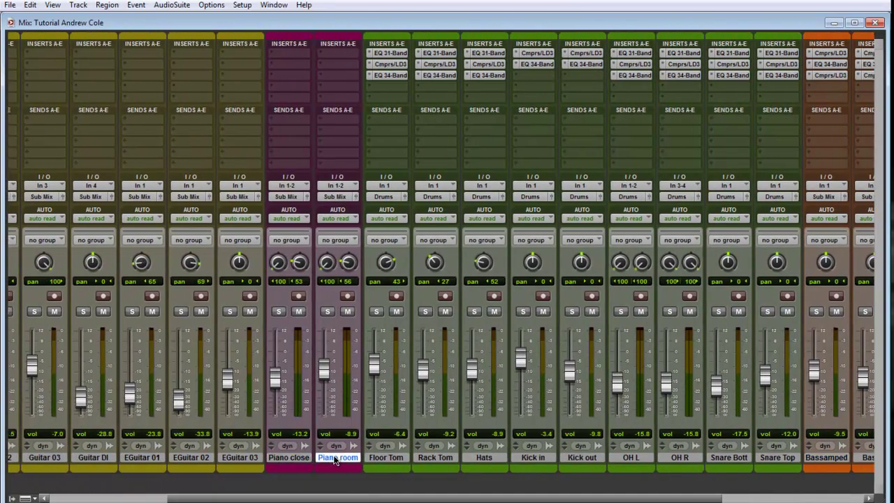
drag(363, 500, 333, 419)
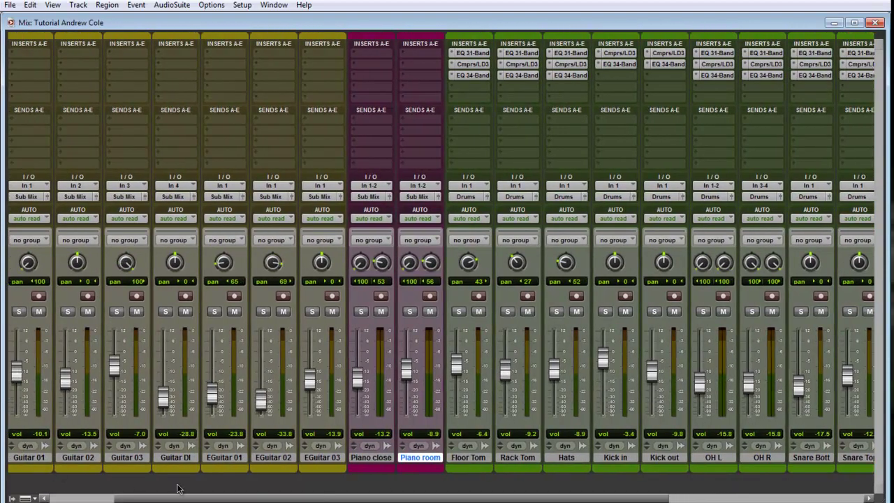
drag(185, 499, 299, 472)
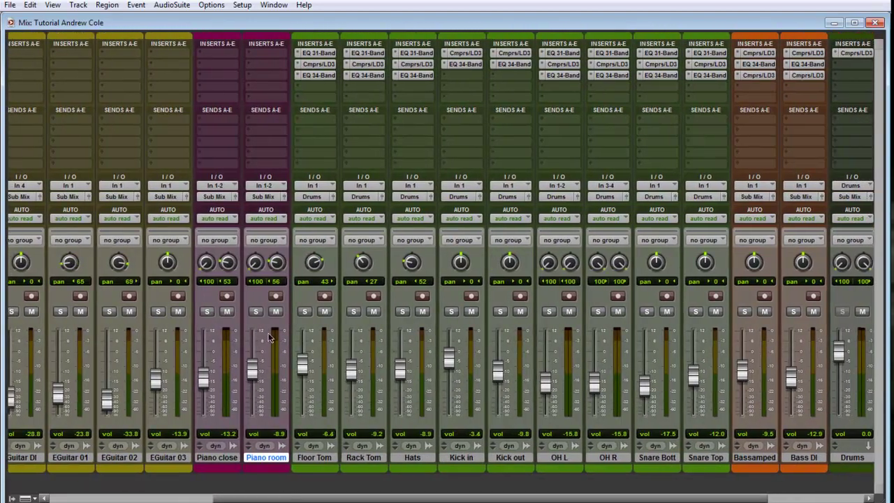
click(208, 311)
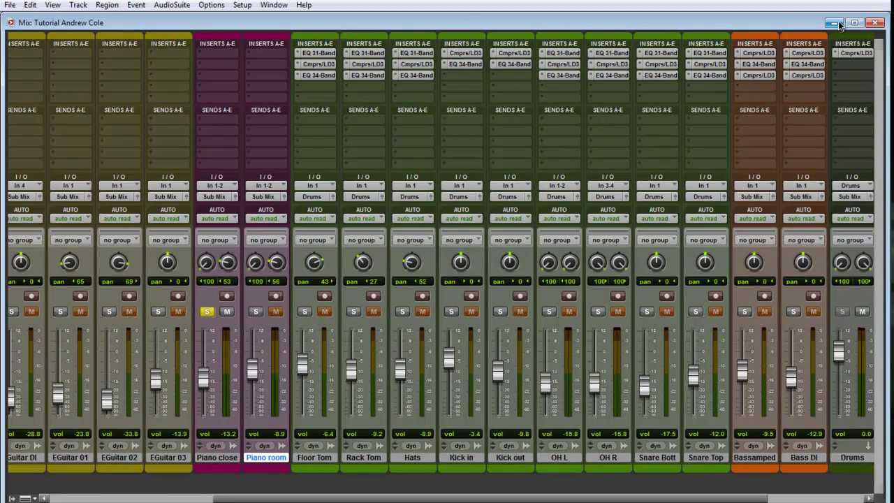
In the Edit window, start playback from bar 32 and set the Piano room track height to small.
key(ctrl+equal)
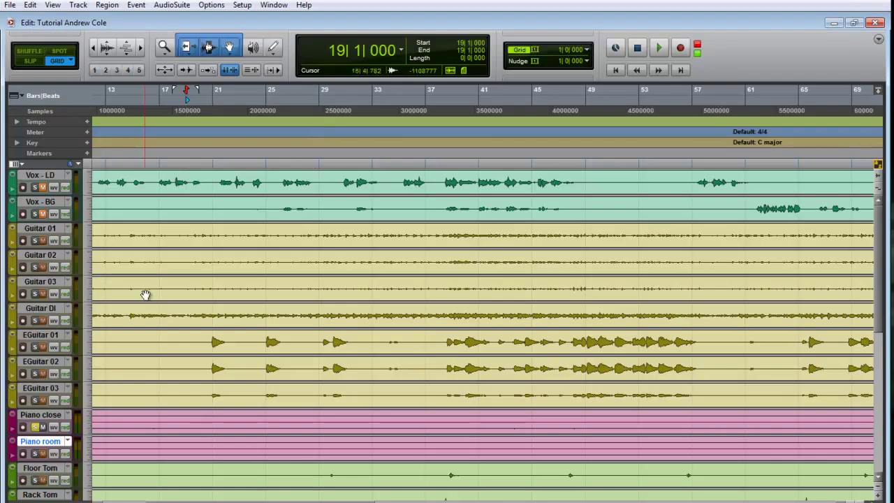
scroll(208, 375, down, 3)
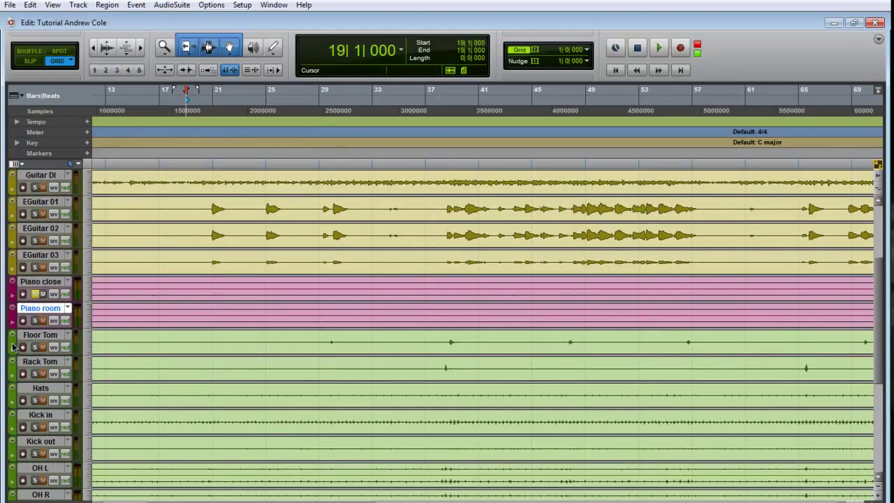
drag(30, 329, 42, 396)
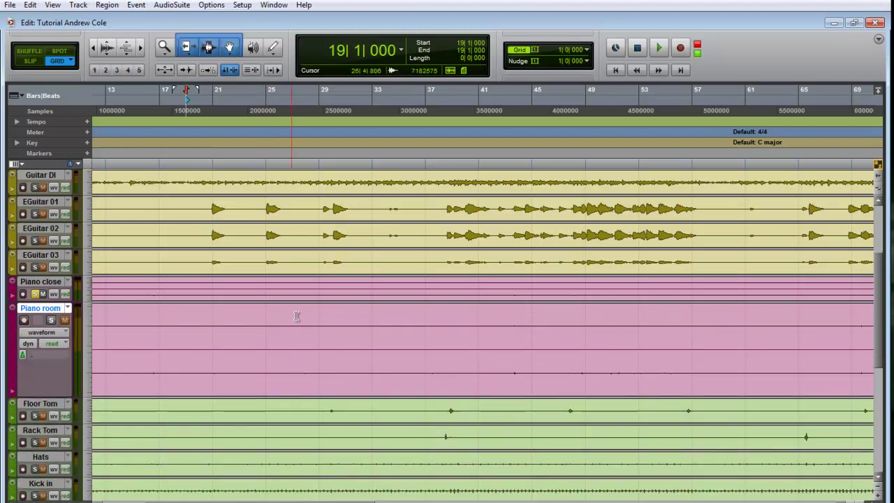
click(358, 325)
key(space)
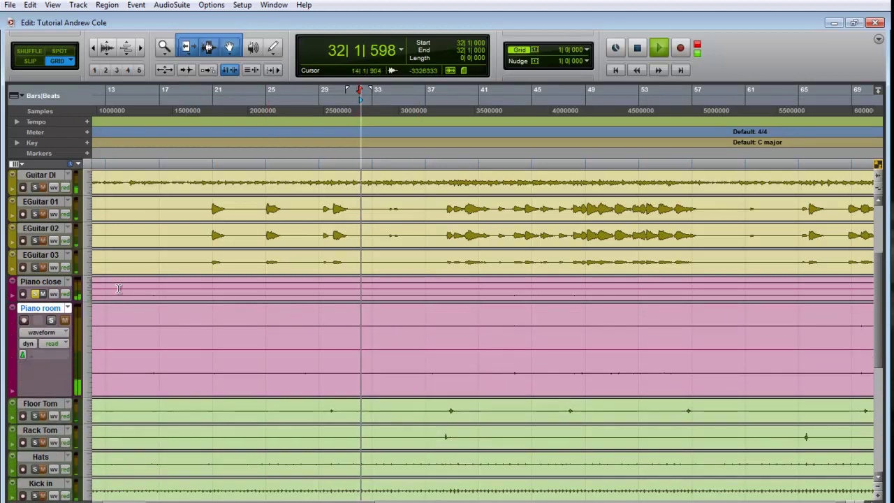
click(24, 311)
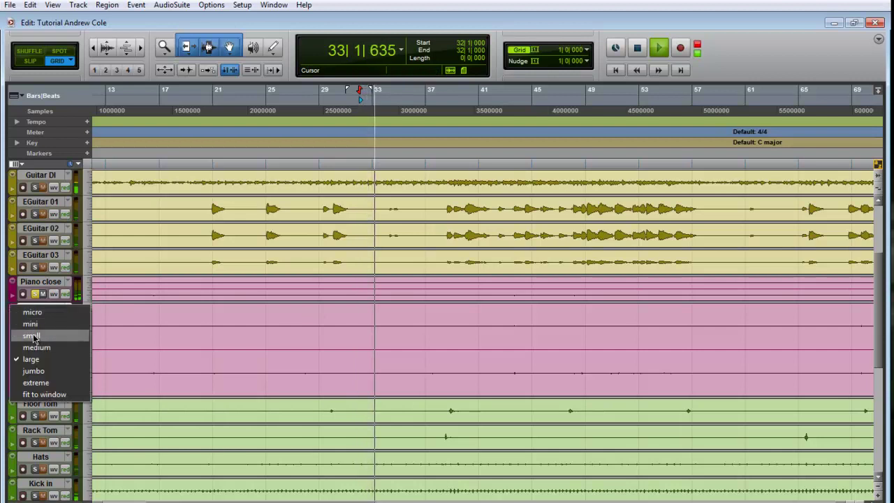
click(32, 335)
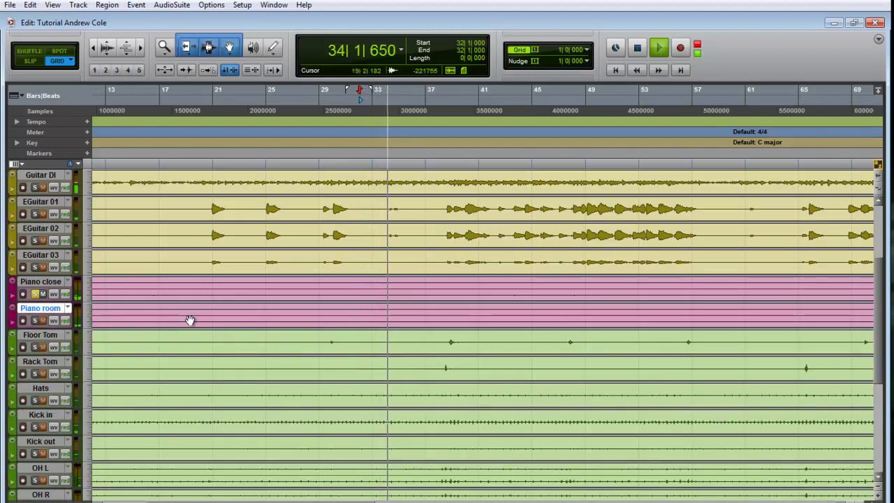
In the mixer, raise the Piano close volume to about -1.2 dB and set its two pans to 51 and 50.
key(ctrl+equal)
drag(213, 383, 219, 361)
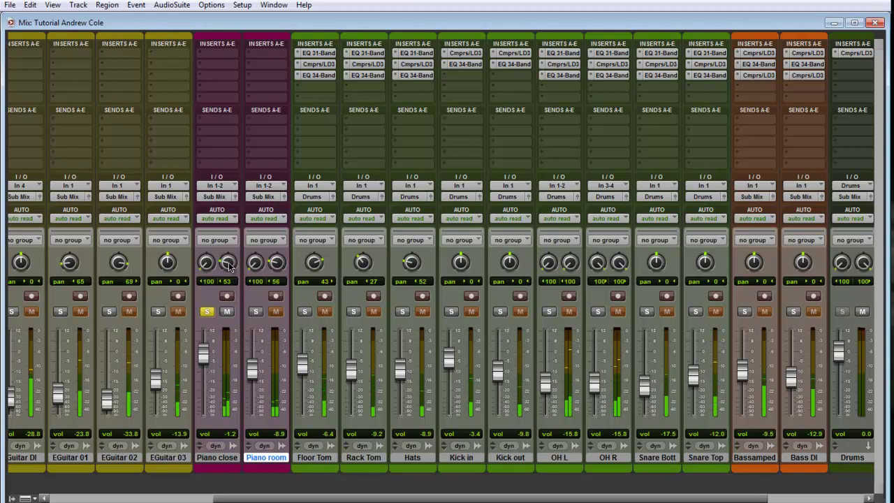
drag(206, 263, 207, 246)
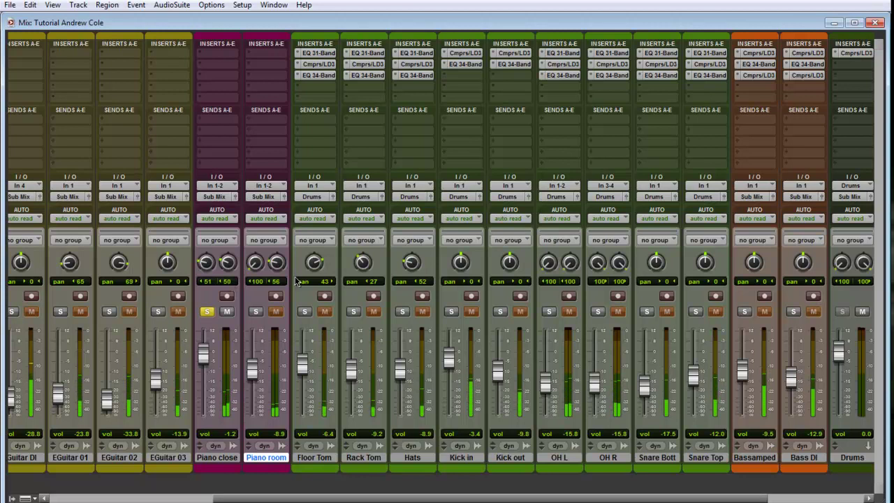
Set the first pan of the Piano room track to 51 and solo the track as well.
drag(255, 262, 256, 253)
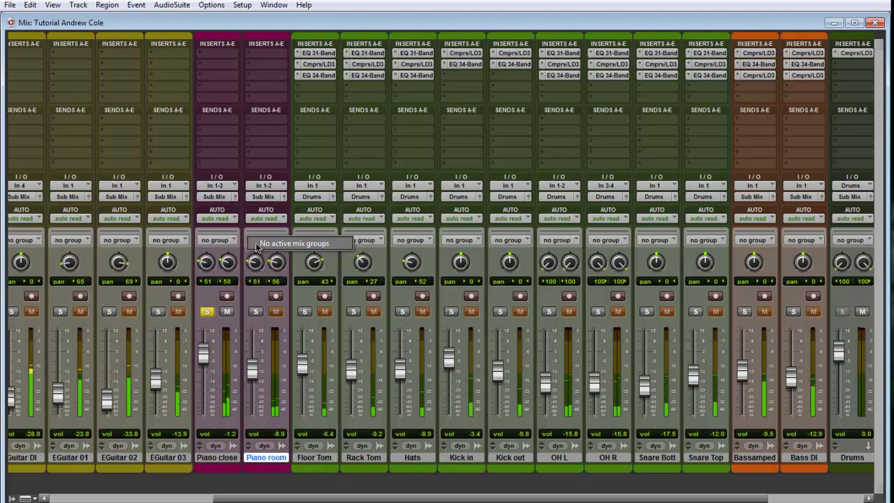
click(256, 311)
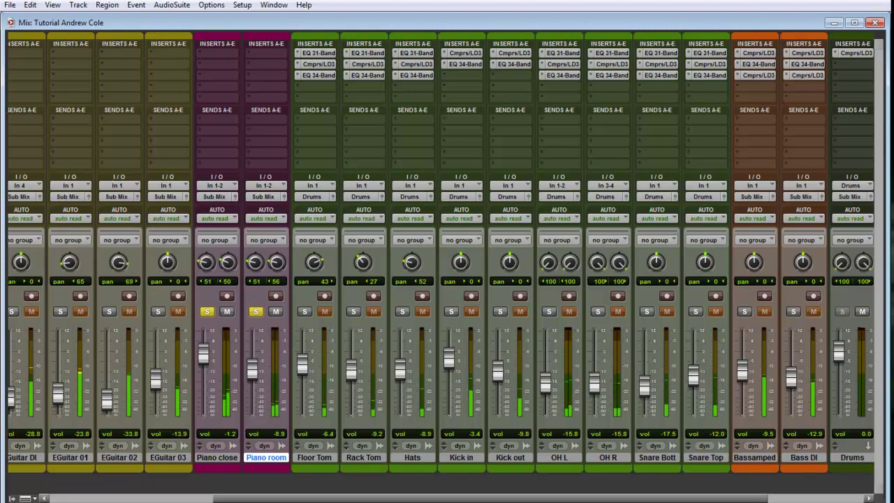
Take both piano tracks out of solo and solo only Piano close again.
scroll(276, 322, right, 2)
scroll(275, 322, left, 3)
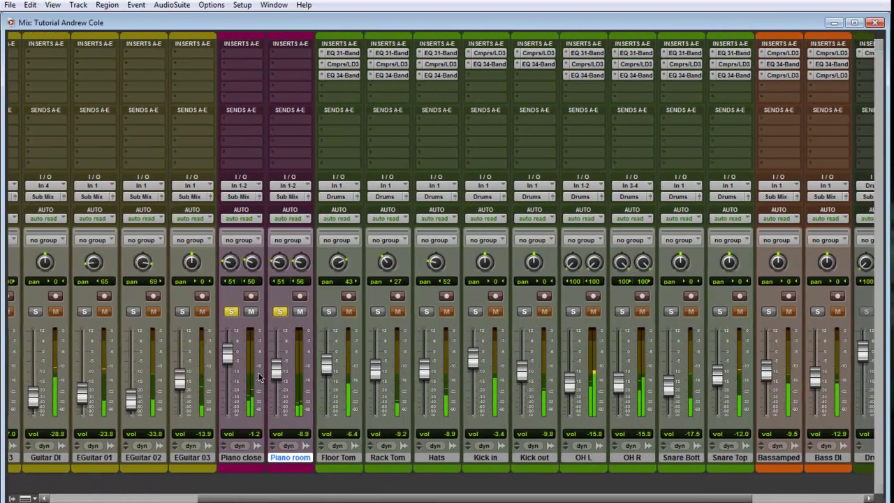
click(279, 312)
click(235, 313)
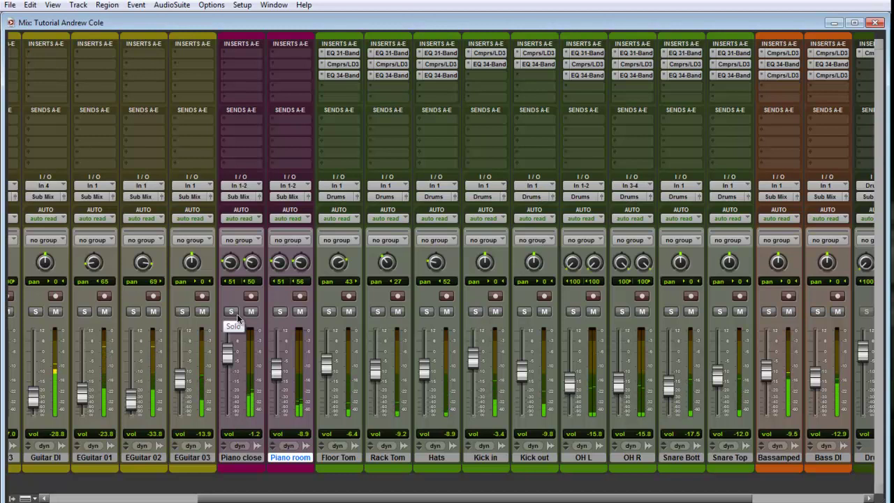
click(231, 312)
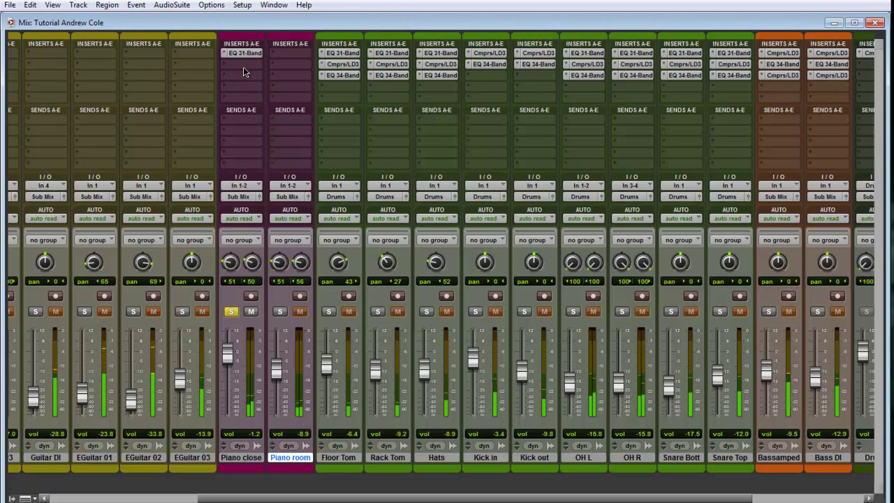
Set the high-pass slope of the Piano close track's one-band EQ to 6 dB/oct and dismiss the plug-in window.
click(243, 53)
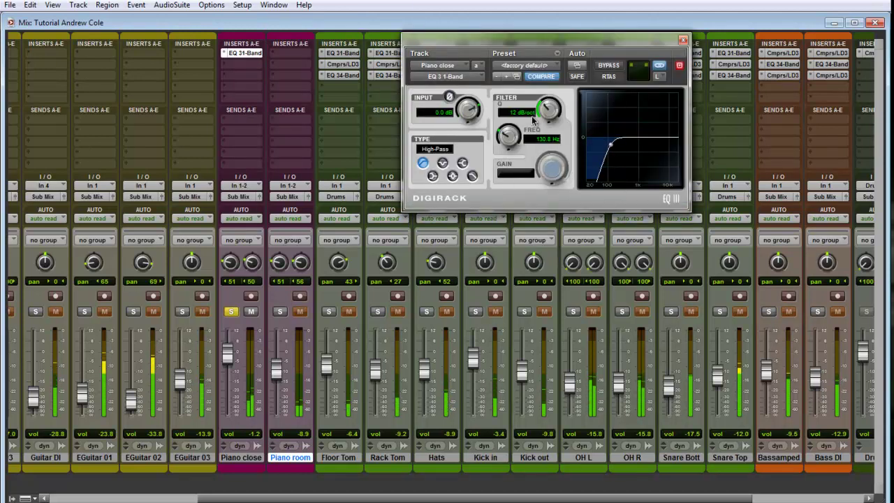
drag(545, 121, 543, 136)
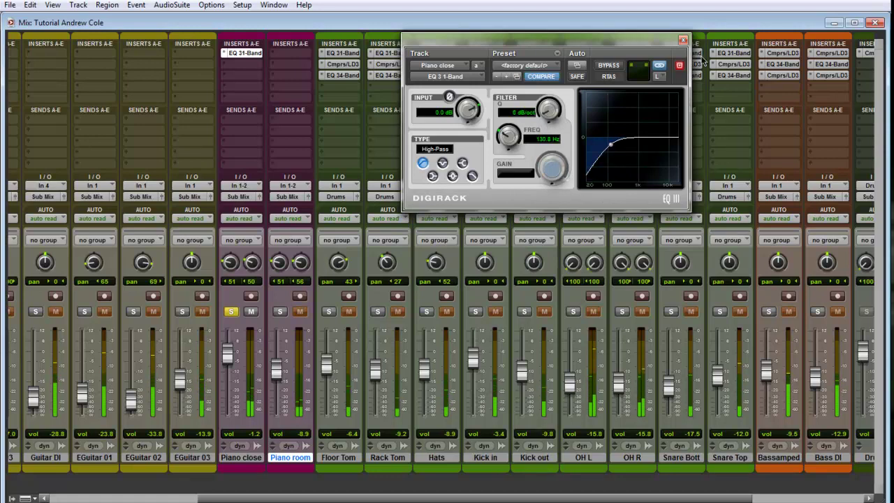
click(684, 40)
Insert the multichannel Compressor/Limiter Dyn 3 (stereo) in the second insert slot of the Piano close track.
click(256, 67)
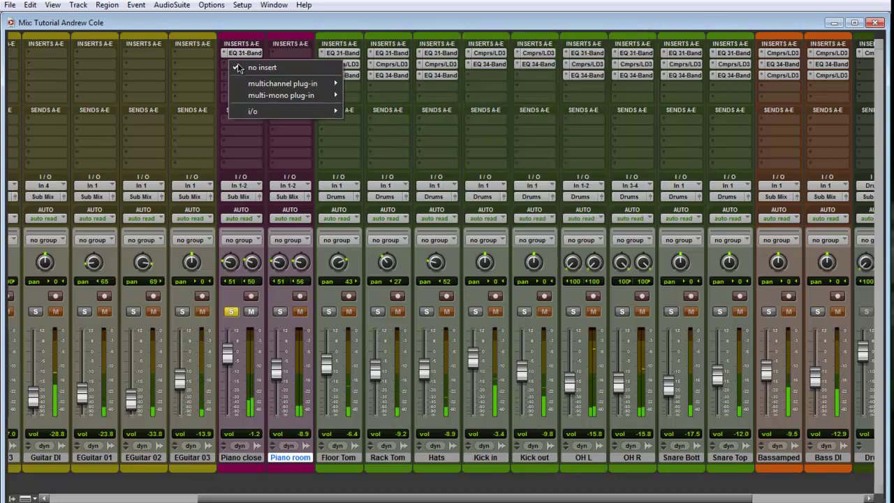
mouse_move(250, 85)
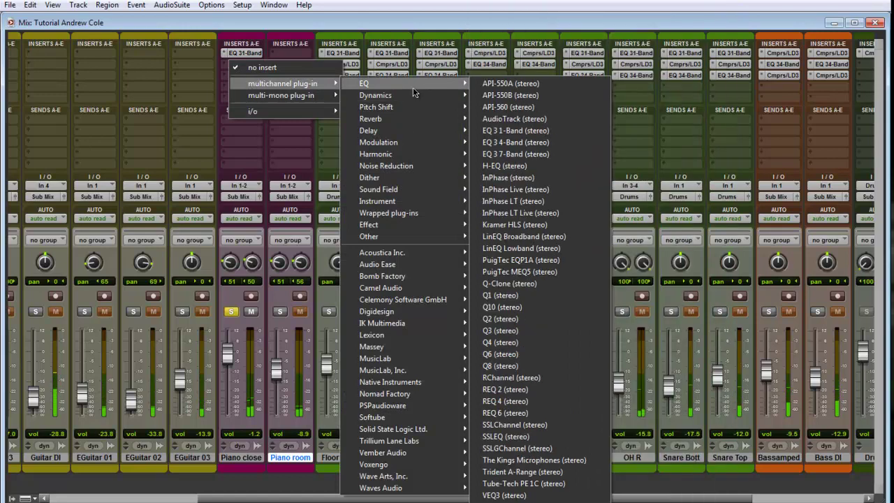
mouse_move(429, 308)
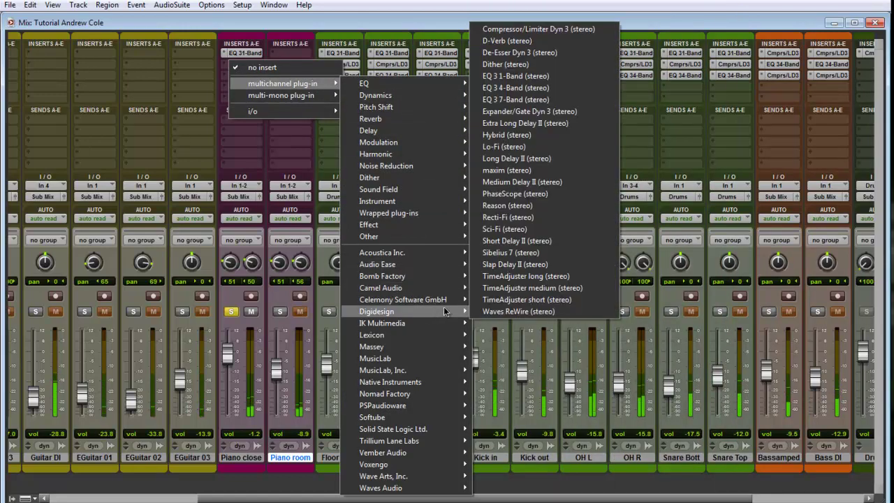
click(562, 28)
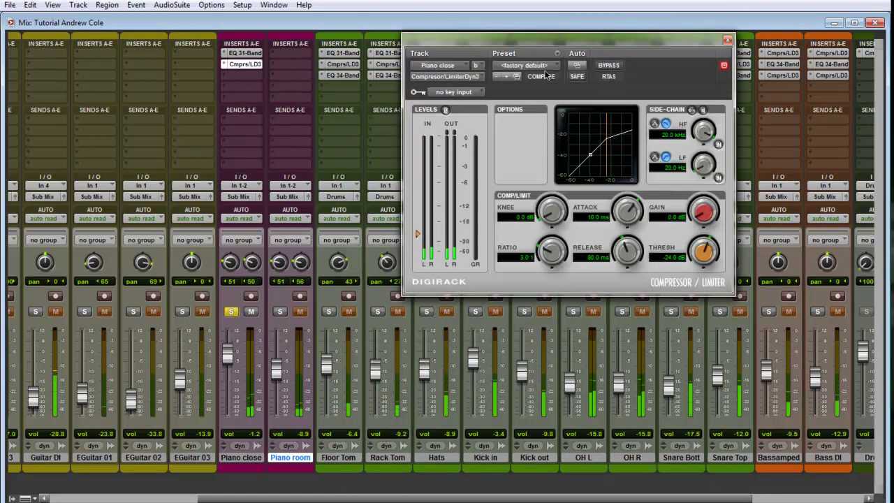
drag(574, 42, 553, 46)
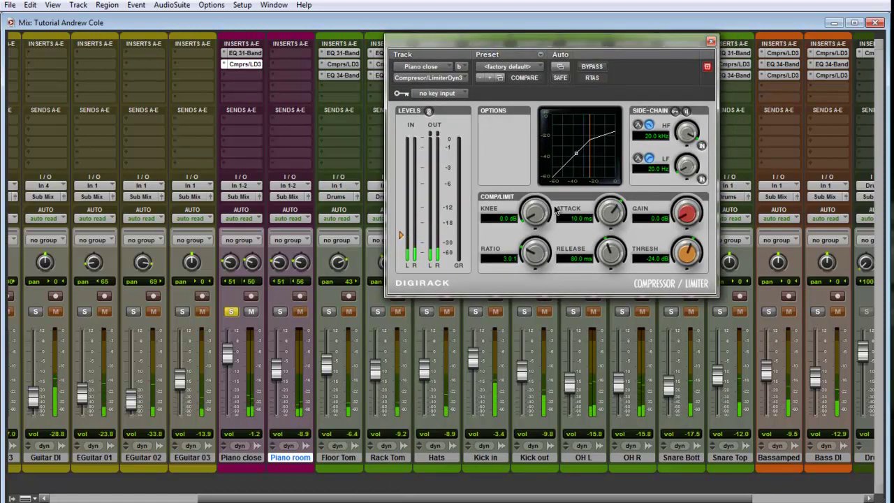
Set the Piano close compressor's knee to 5.1 dB, its ratio to 3.5:1 and its threshold to -32.7 dB.
drag(536, 208, 539, 197)
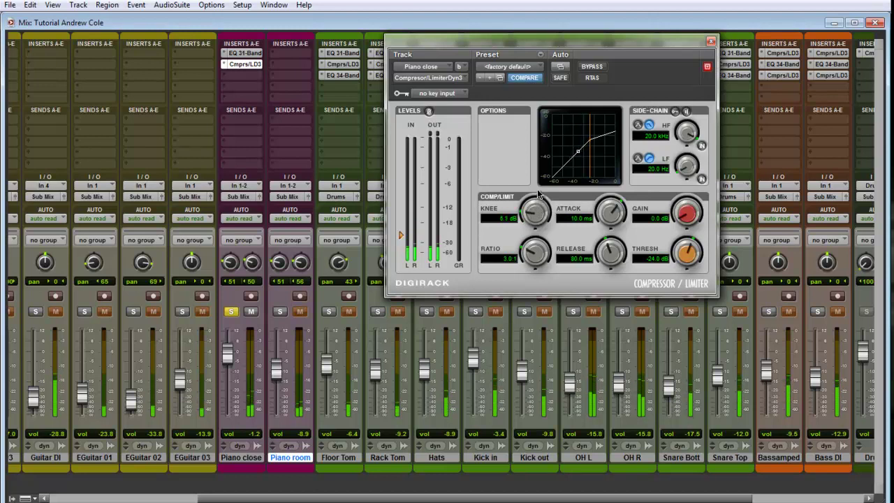
drag(538, 259, 537, 254)
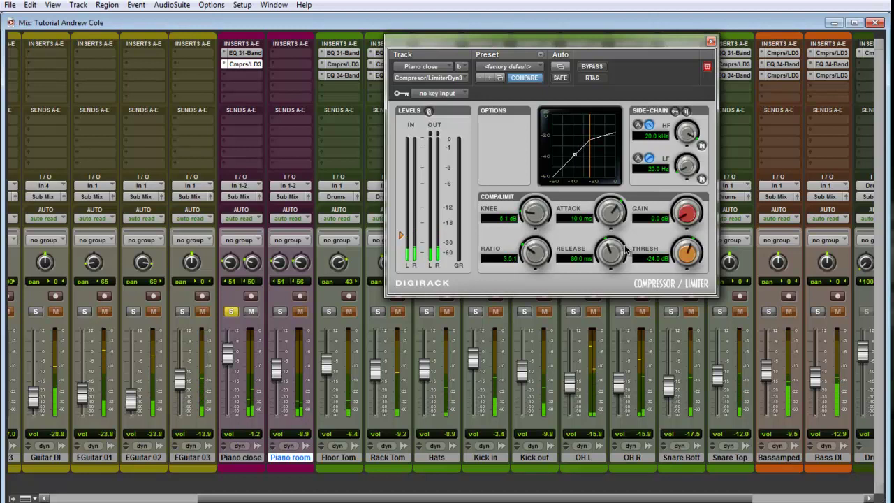
drag(679, 258, 675, 273)
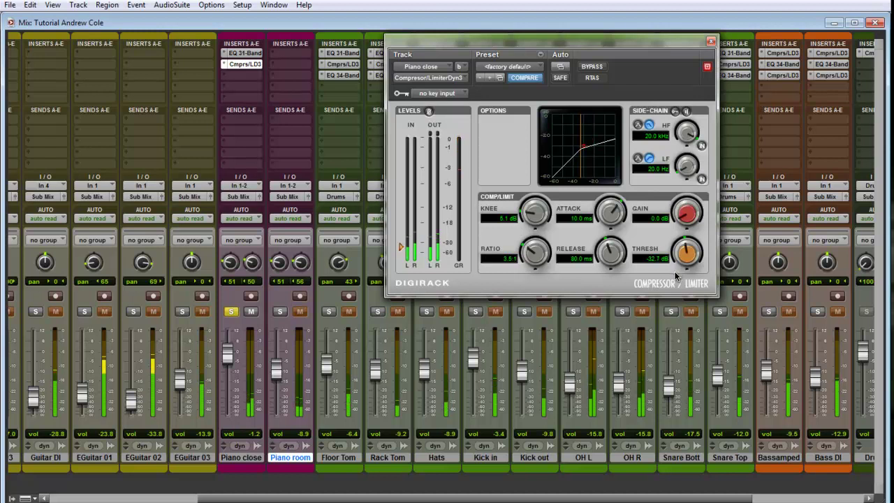
Set the Piano close compressor's gain to 1.0 dB, attack to 11.1 ms and release to about 150 ms, and dismiss the plug-in window.
drag(689, 218, 689, 216)
drag(608, 222, 610, 219)
drag(608, 253, 610, 247)
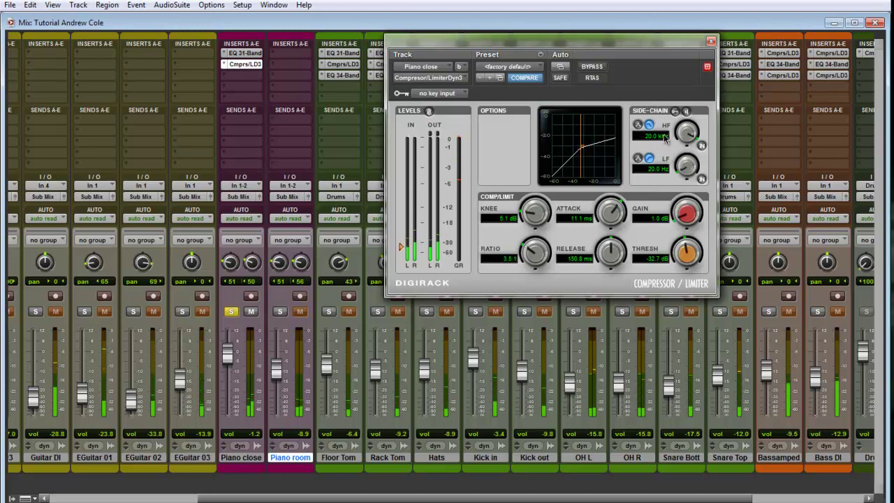
click(710, 42)
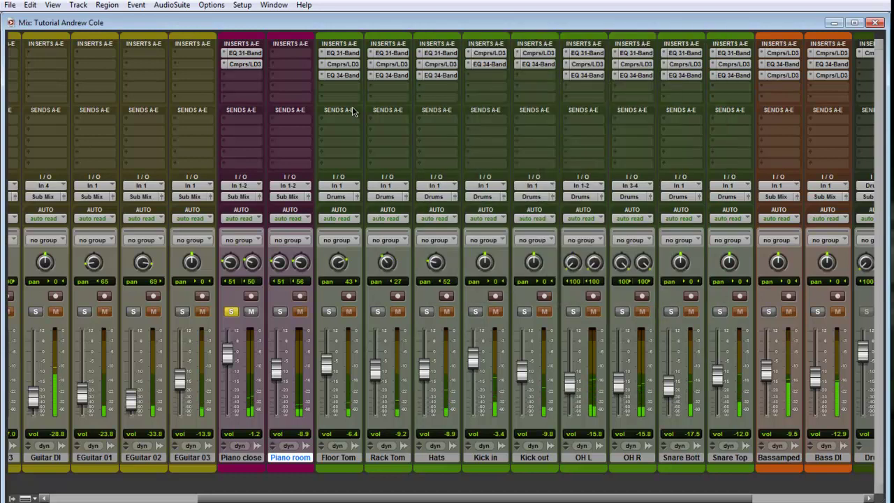
Insert the multichannel EQ 3 4-Band (stereo) in the third insert slot of the Piano close track.
click(237, 75)
mouse_move(269, 96)
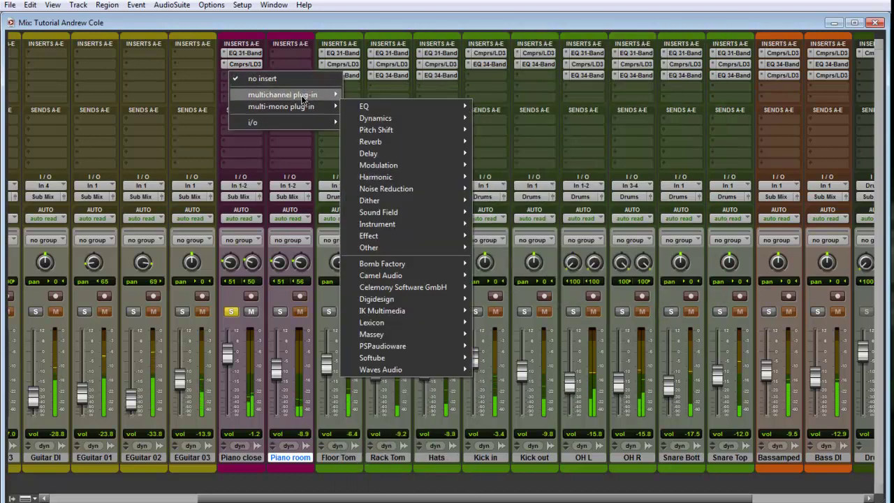
mouse_move(405, 310)
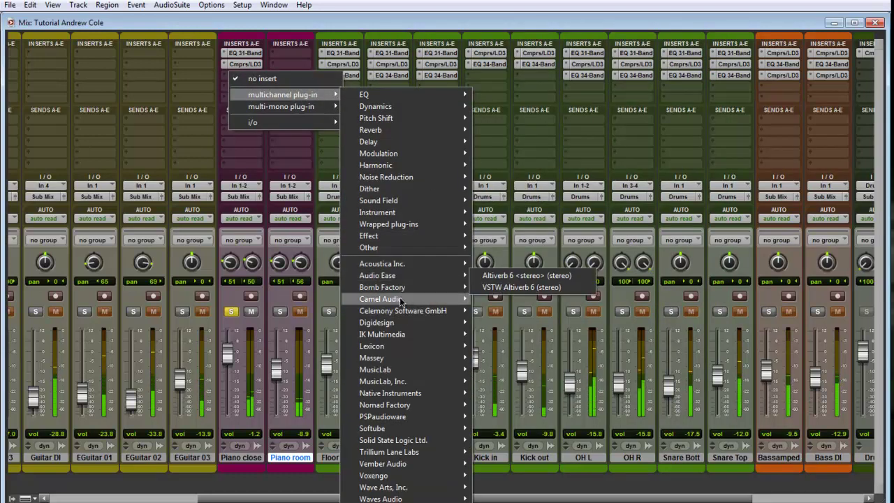
mouse_move(433, 333)
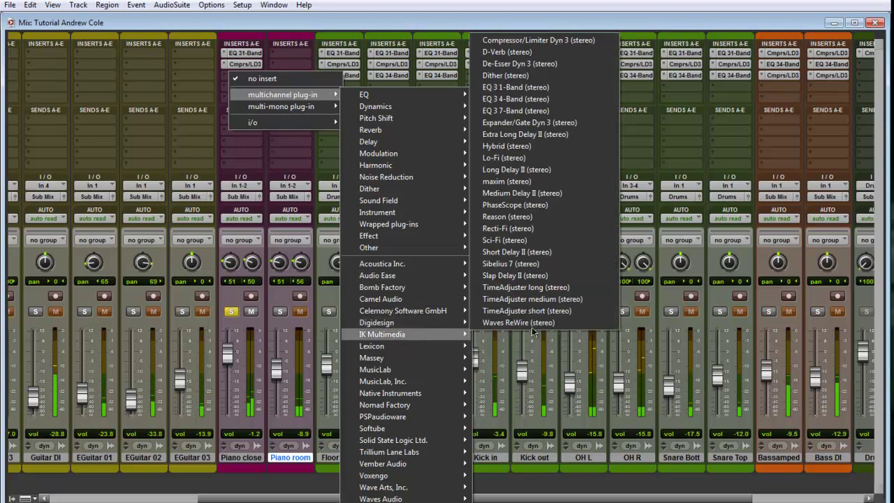
click(563, 99)
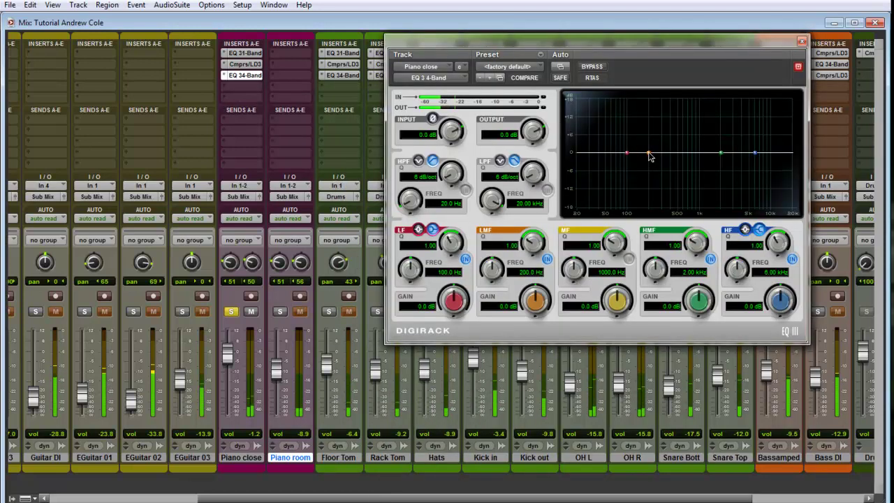
Cut the four-band EQ's LMF band by 1.8 dB at about 367 Hz with a Q of about 0.45.
drag(648, 152, 665, 162)
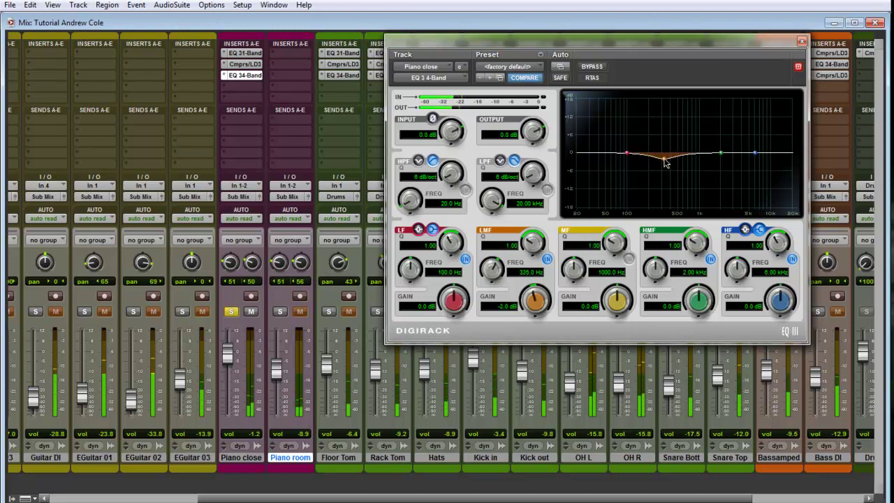
drag(538, 252, 536, 255)
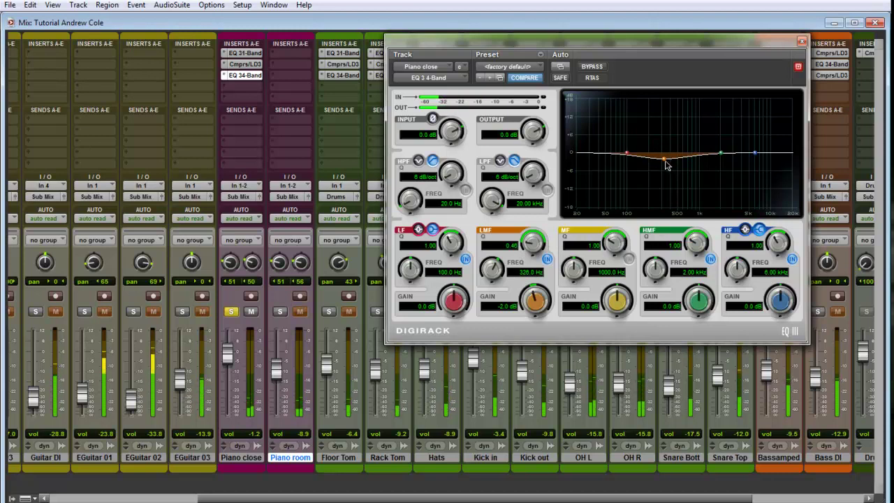
drag(664, 163, 667, 163)
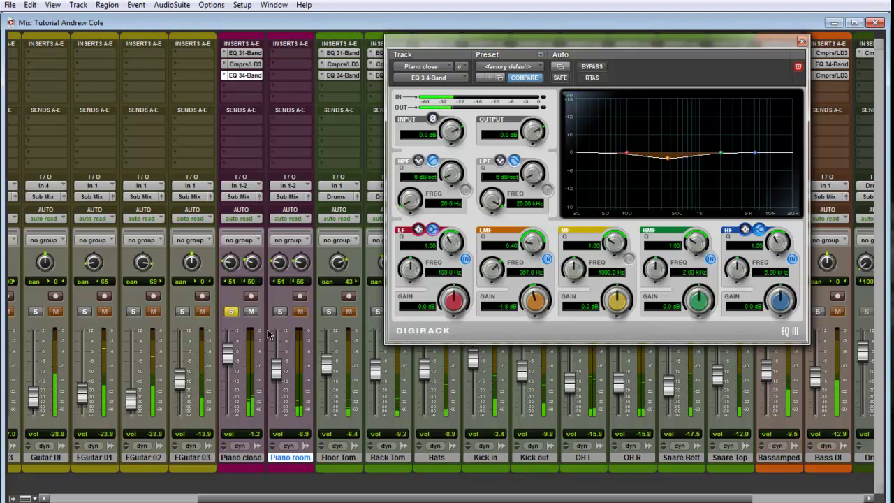
Switch off the HMF band, boost the HF band as a wide peak by 1.6 dB at 6.10 kHz, and dismiss the EQ window.
drag(721, 154, 753, 152)
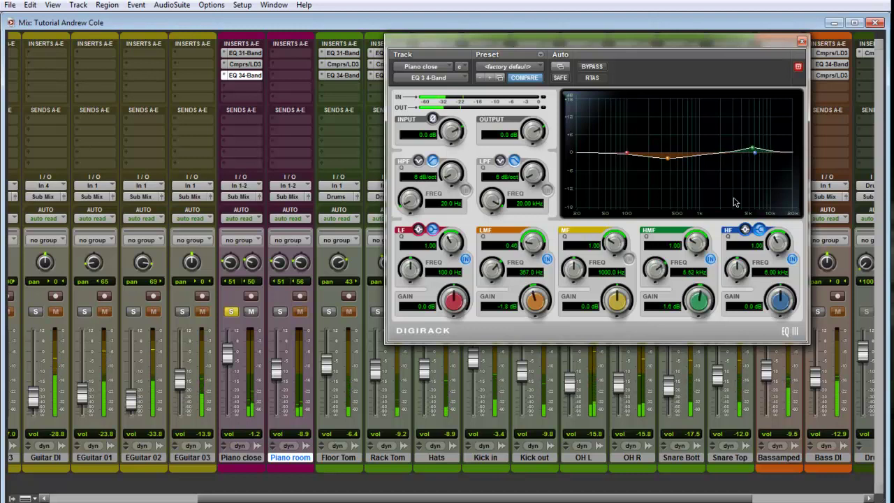
click(712, 259)
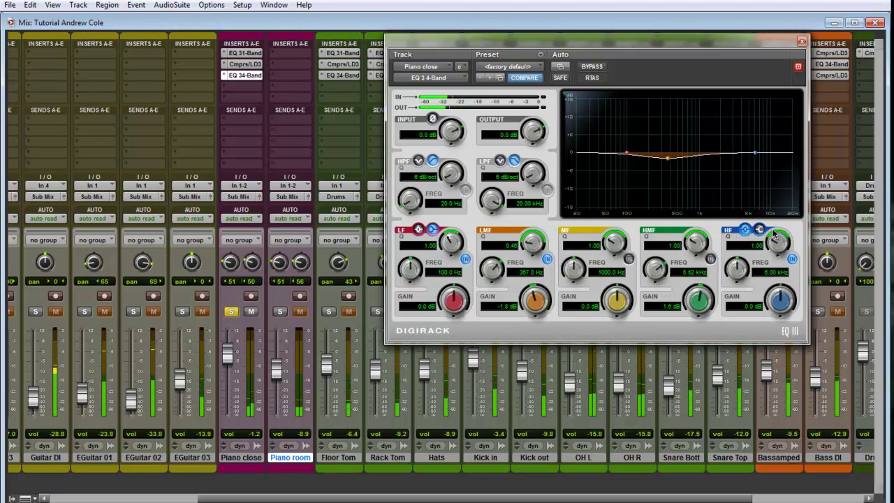
drag(757, 157, 758, 150)
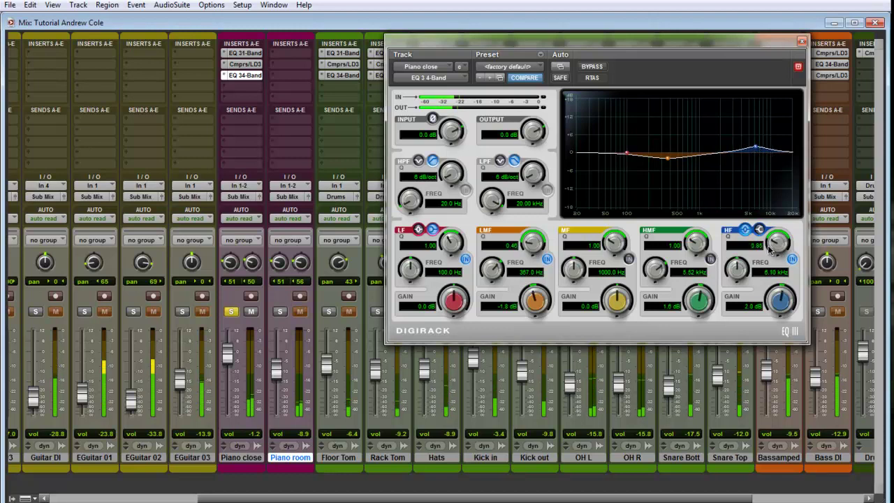
drag(771, 252, 771, 260)
drag(759, 151, 759, 153)
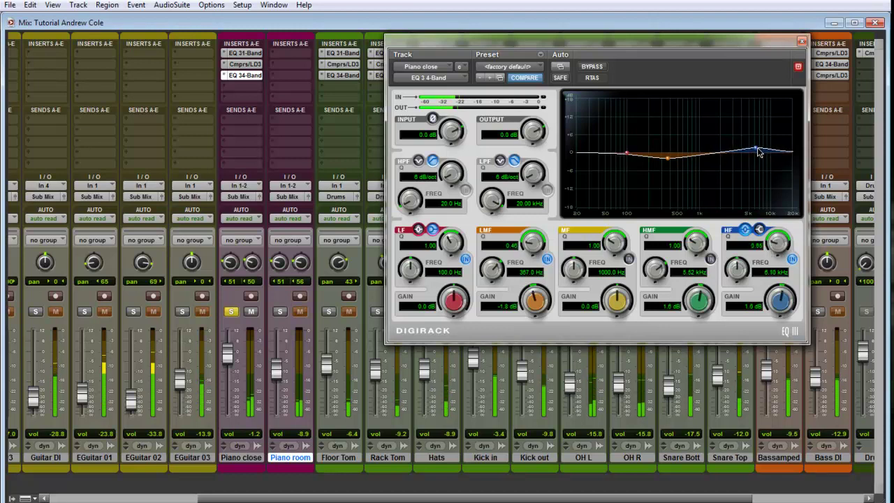
click(803, 42)
Take Piano close out of solo and lower its volume to -6.4 dB in the full mix.
click(231, 314)
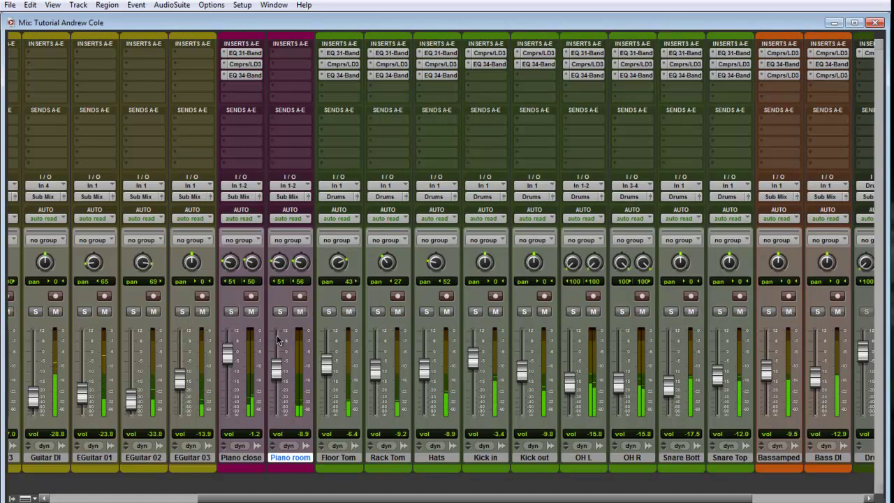
drag(229, 366, 228, 366)
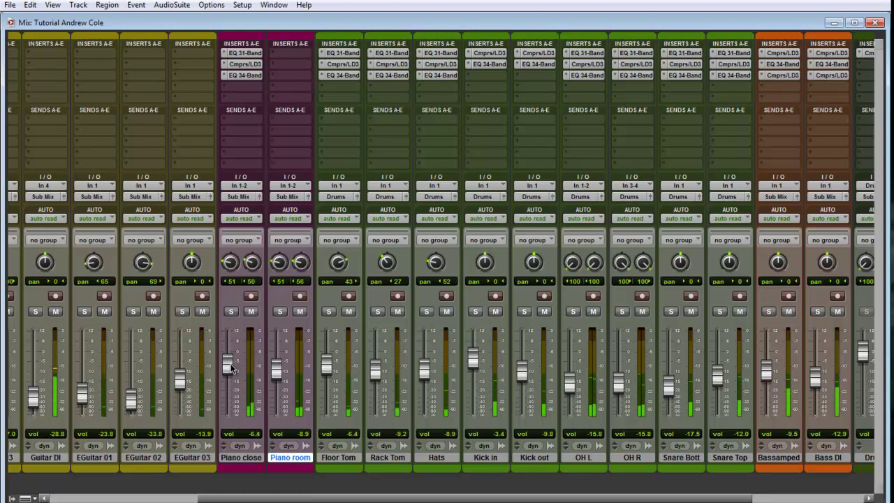
Set the threshold of the Sub Mix track's L1 Ultramaximizer to -7.4 dB and dismiss the plug-in window.
click(299, 497)
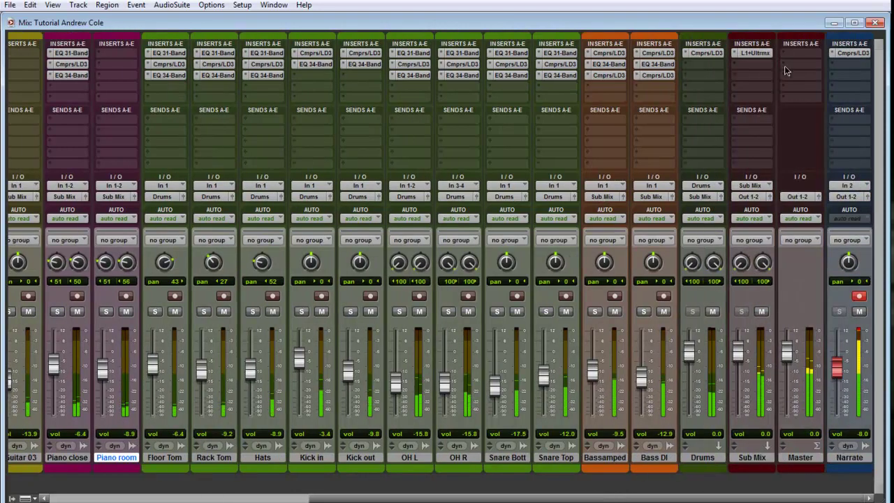
click(747, 55)
drag(489, 140, 491, 207)
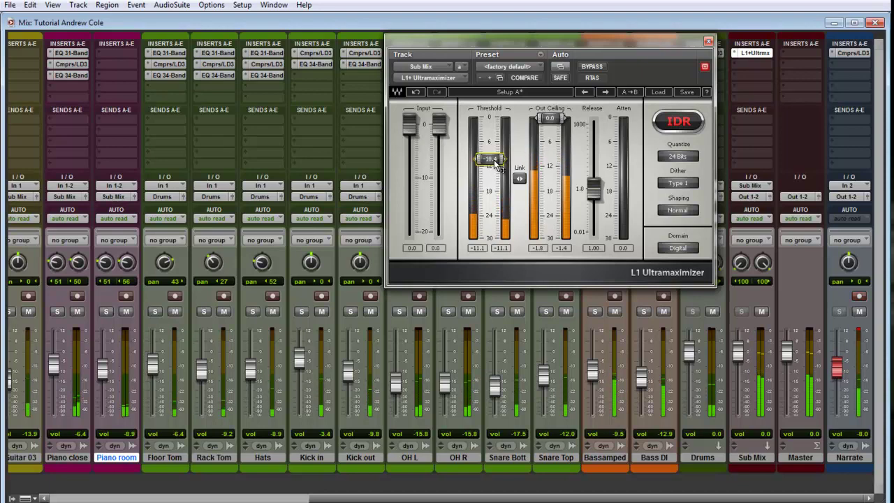
drag(494, 162, 495, 151)
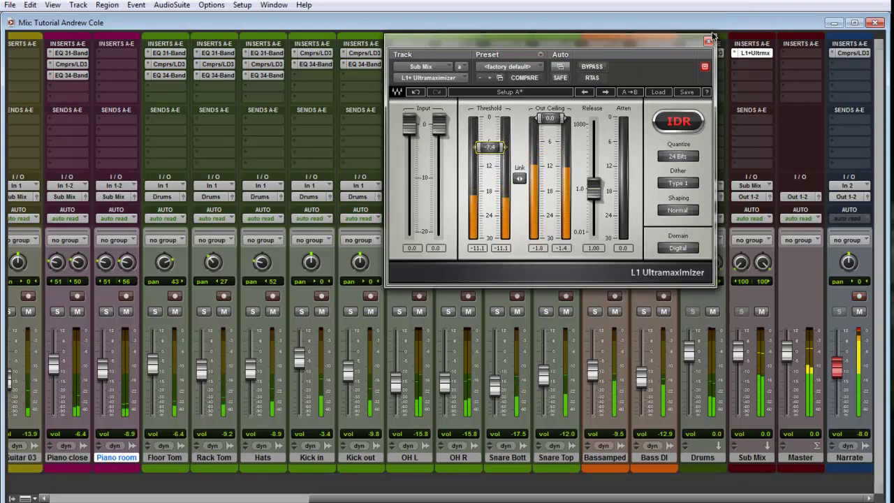
click(708, 41)
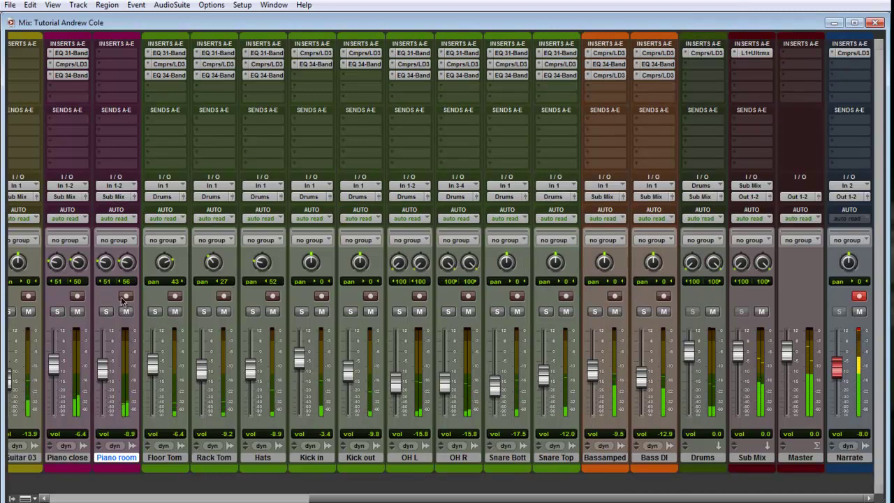
Solo the Piano room track and copy the one-band EQ from Piano close to its first insert slot.
scroll(272, 429, left, 4)
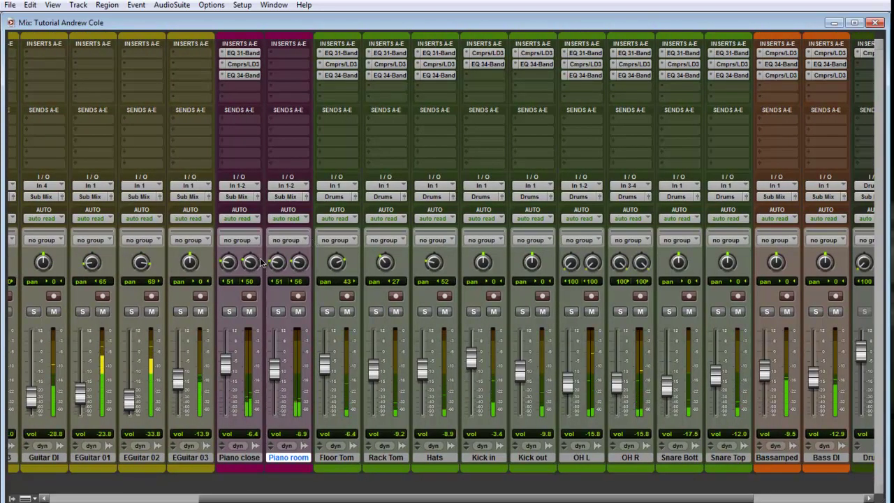
click(278, 312)
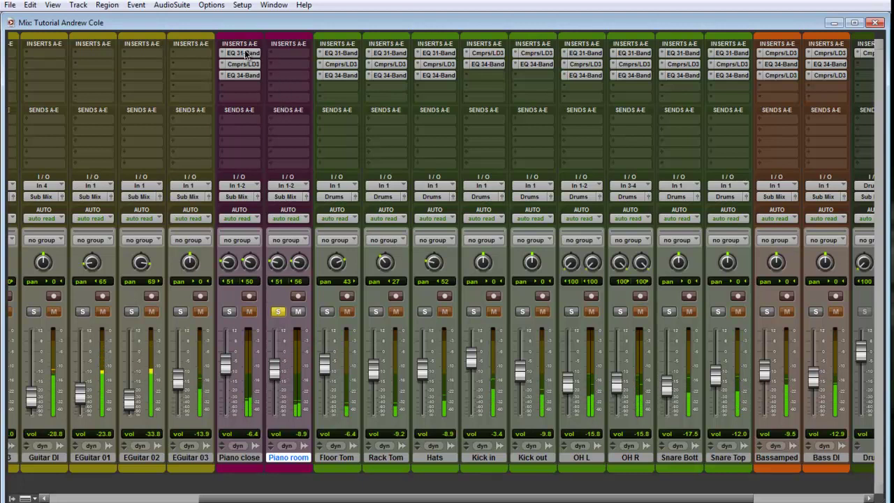
drag(263, 54, 288, 54)
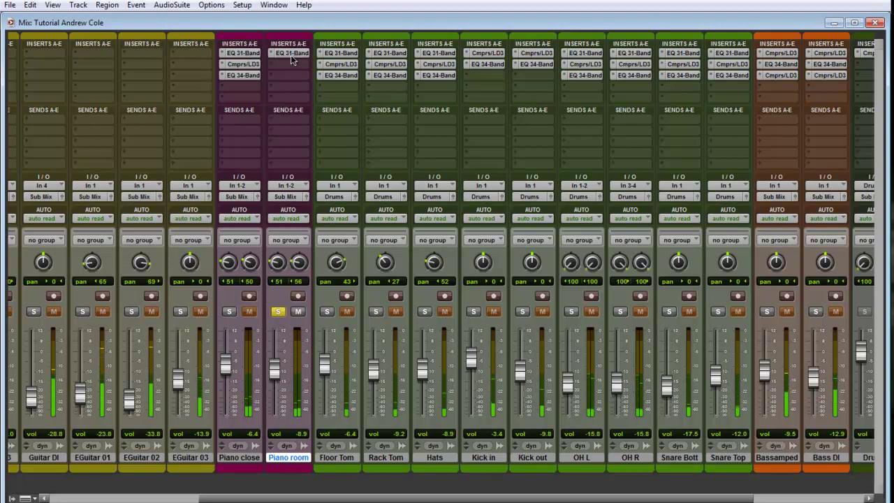
Set the Piano room one-band EQ's high-pass filter to 12 dB/oct at 92.0 Hz and dismiss the plug-in window.
click(291, 56)
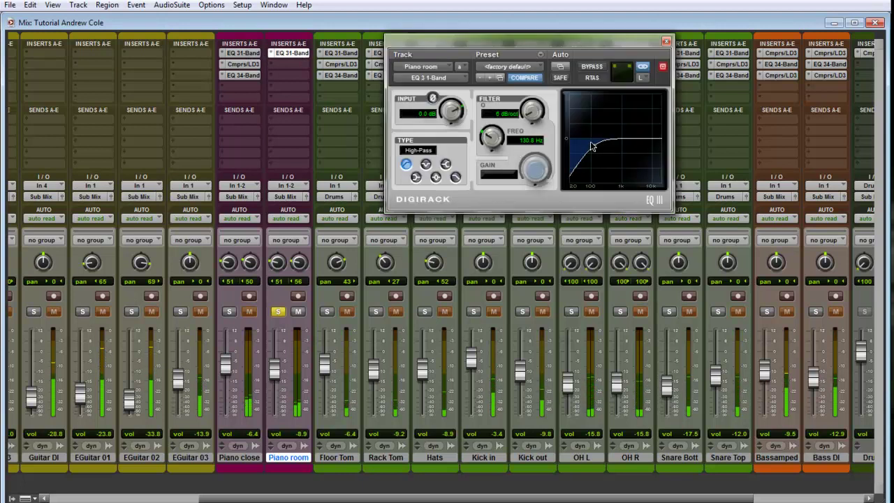
drag(532, 111, 534, 92)
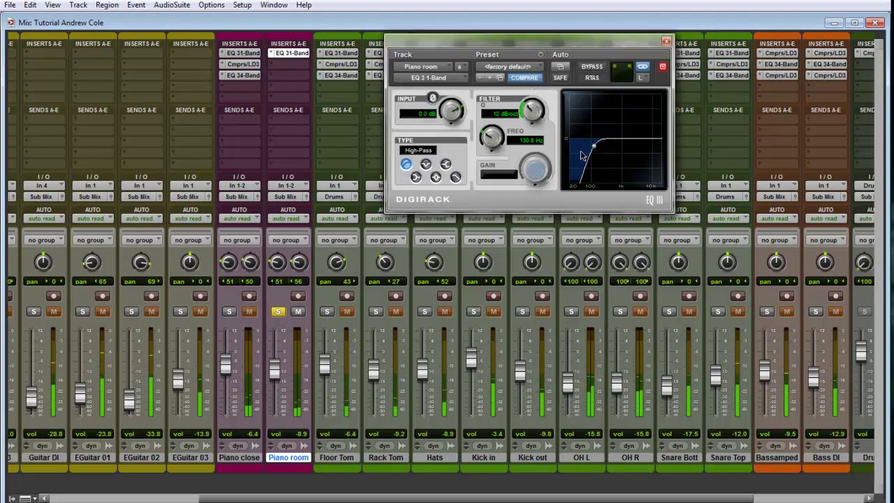
drag(594, 148, 591, 150)
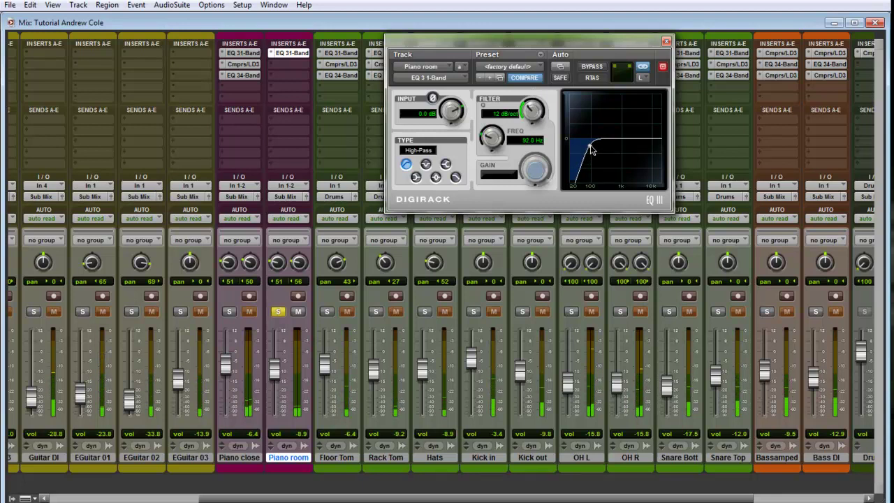
click(666, 42)
Insert the multichannel Compressor/Limiter Dyn 3 (stereo) in the second insert slot of the Piano room track.
click(274, 69)
mouse_move(328, 84)
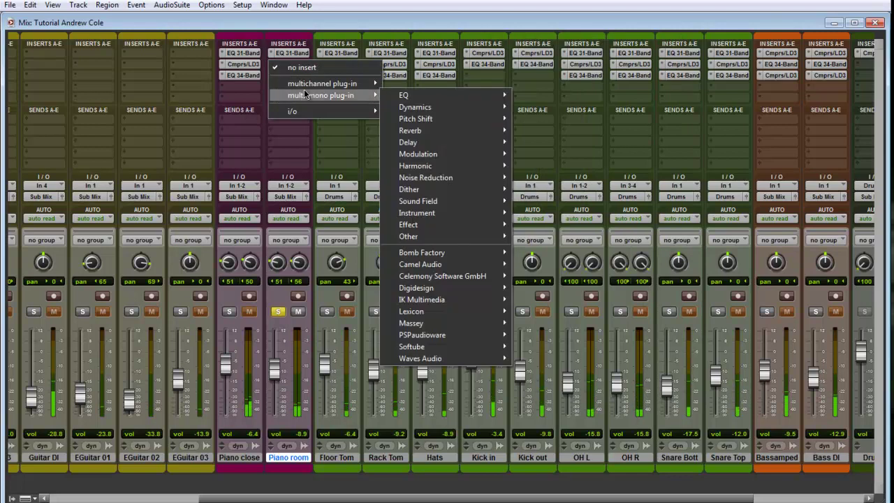
mouse_move(419, 311)
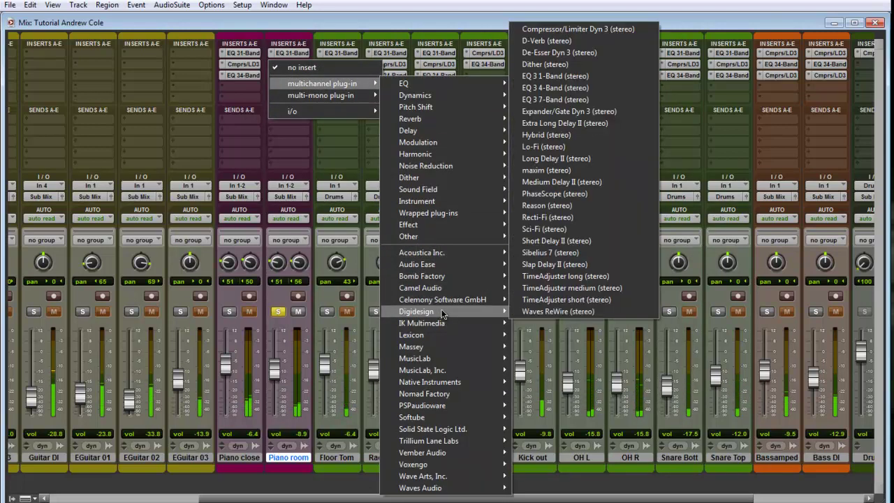
click(559, 29)
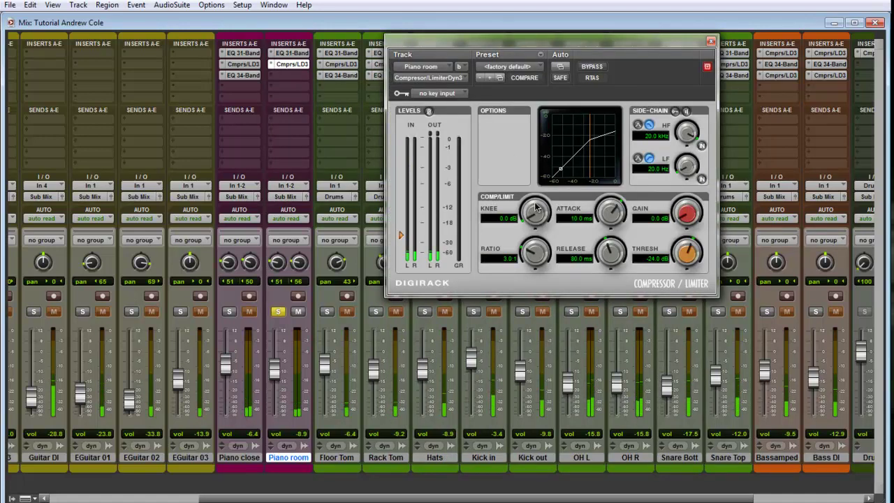
Set the Piano room compressor's knee to 5.1 dB, ratio to 4.0:1, attack to 20.6 ms and release to about 210 ms.
drag(535, 211, 537, 204)
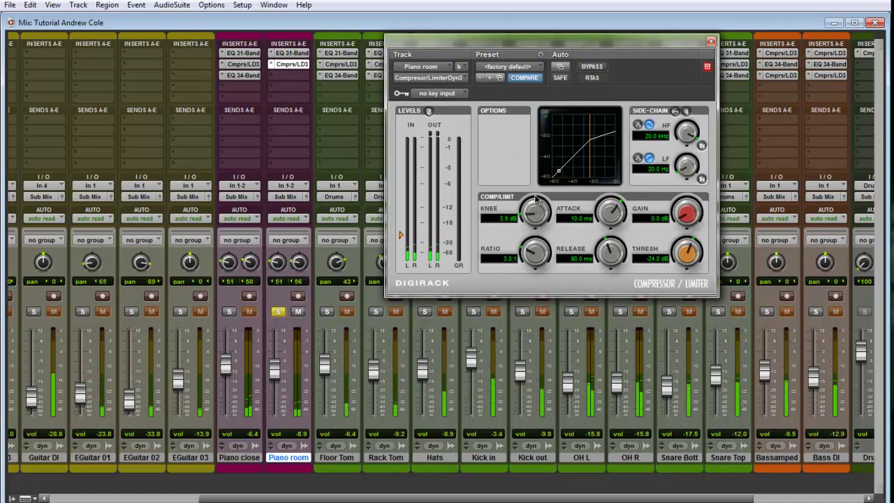
drag(535, 196, 537, 193)
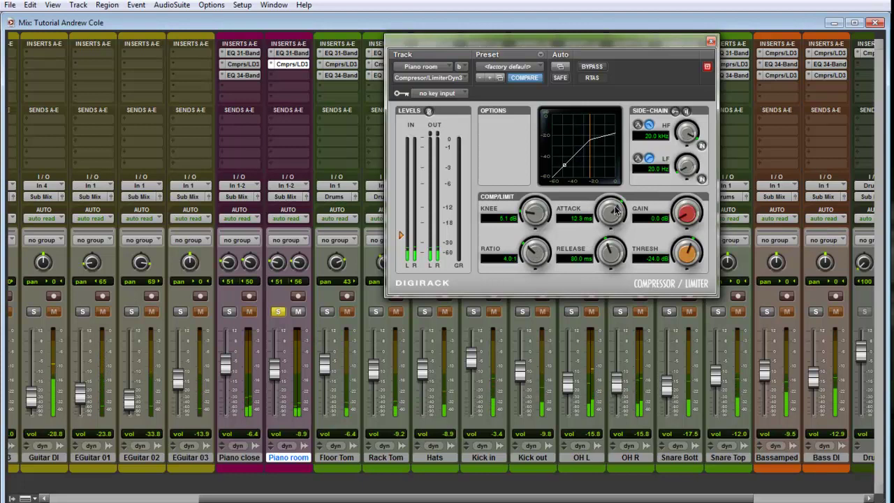
drag(616, 207, 617, 205)
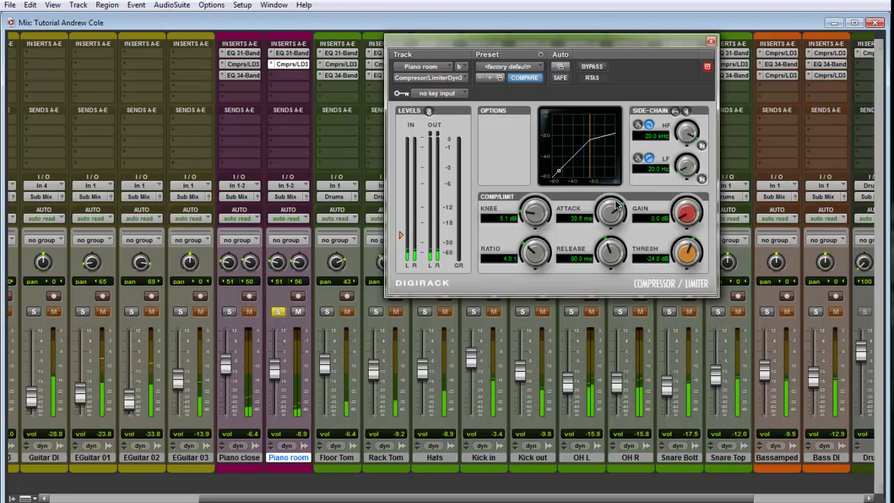
drag(610, 259, 612, 245)
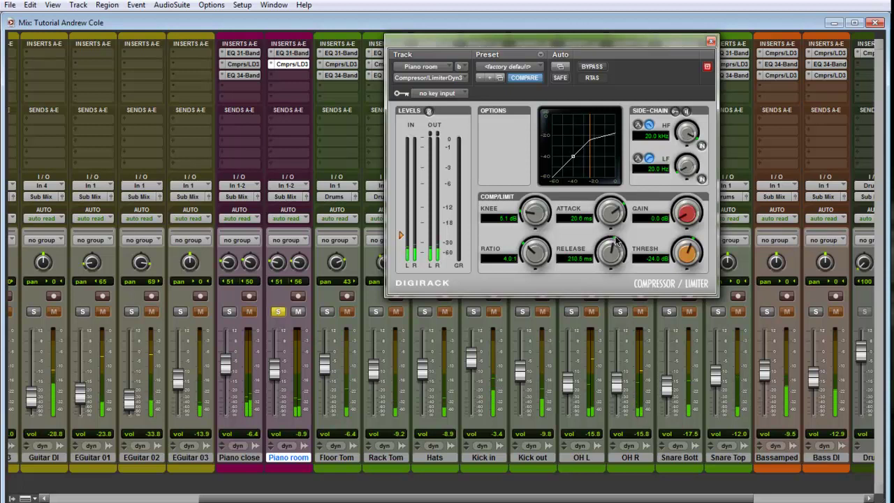
Set the Piano room compressor's threshold to -36.3 dB and gain to 5.2 dB, and dismiss the plug-in window.
drag(687, 253, 685, 273)
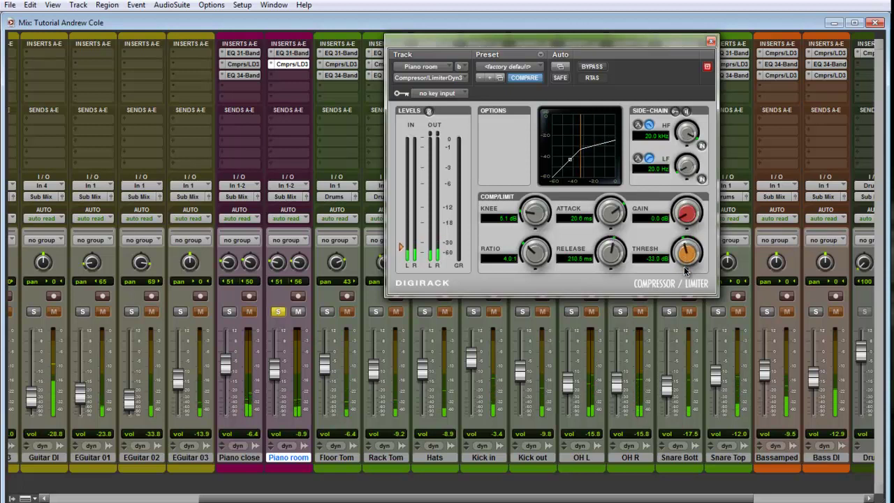
drag(694, 221, 692, 206)
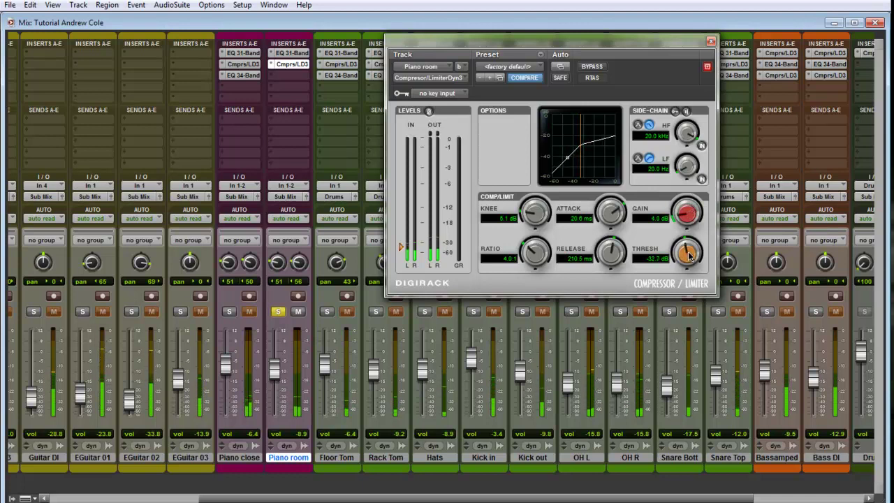
drag(690, 254, 687, 269)
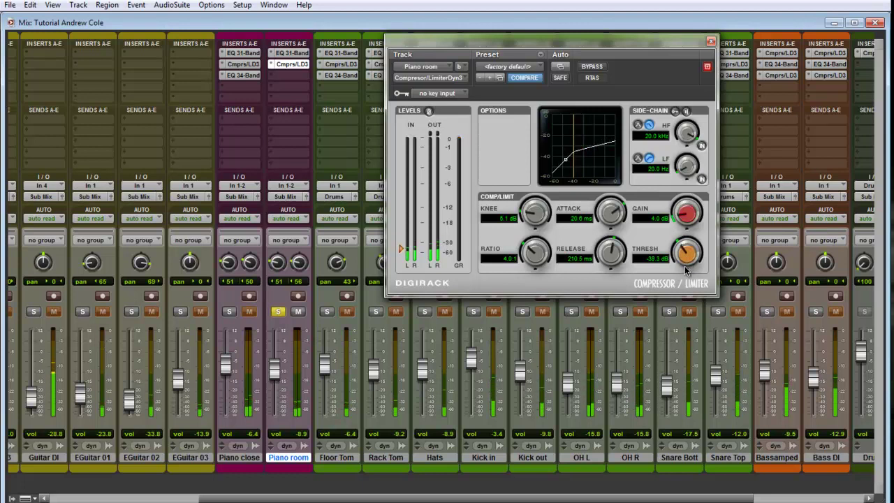
drag(689, 223, 684, 241)
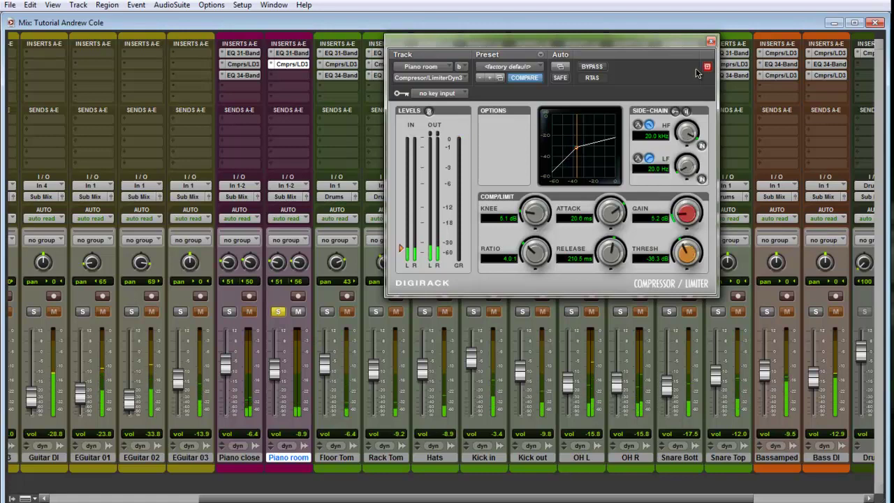
click(710, 43)
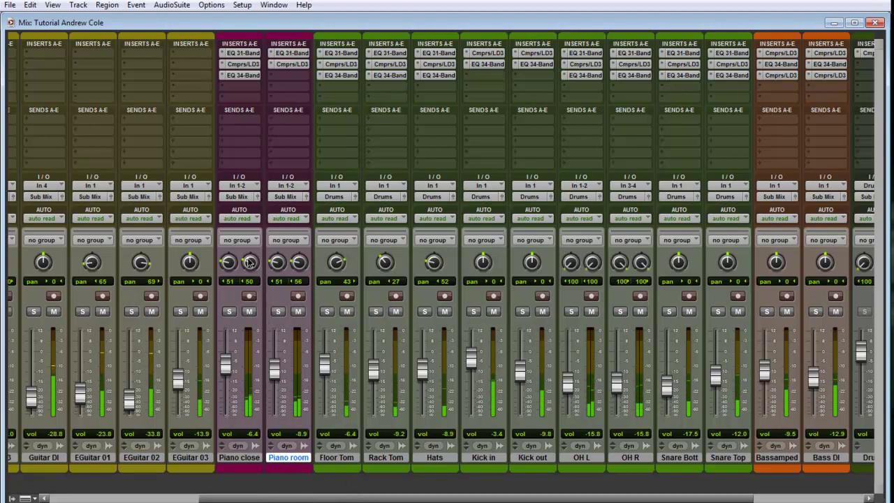
Solo Piano room, copy Piano close's four-band EQ to its third insert slot and open the copy.
click(278, 312)
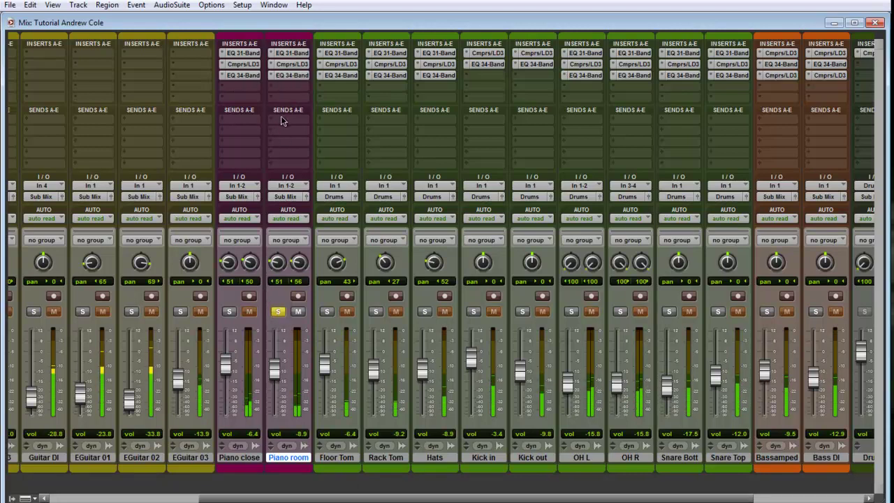
click(292, 75)
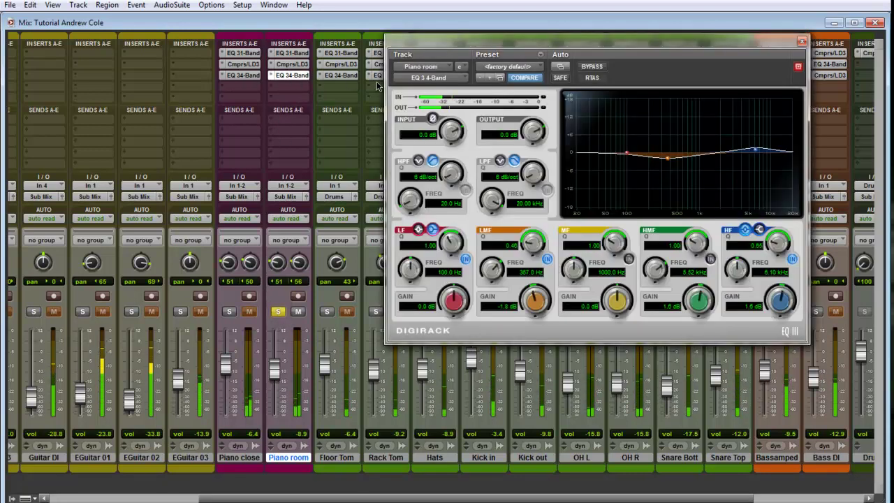
drag(509, 44, 413, 49)
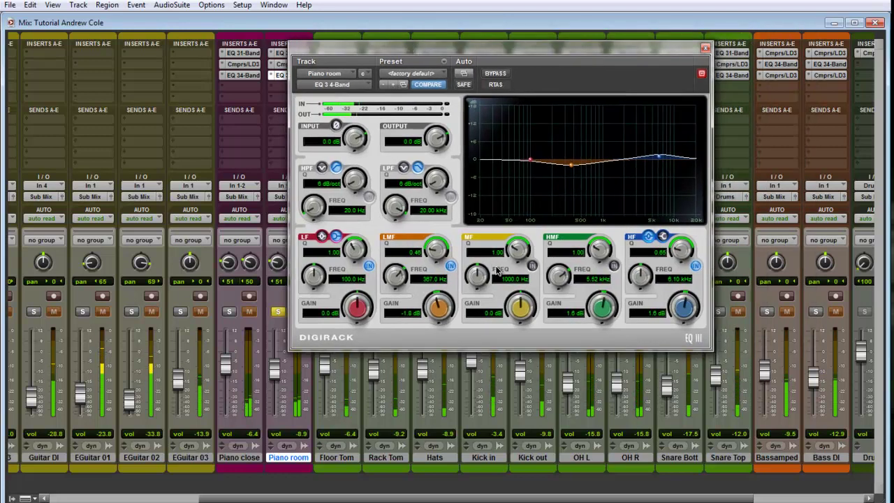
Set the Piano room four-band EQ's HF gain to -1.6 dB and LMF gain to 1.8 dB, and dismiss the plug-in window.
click(644, 316)
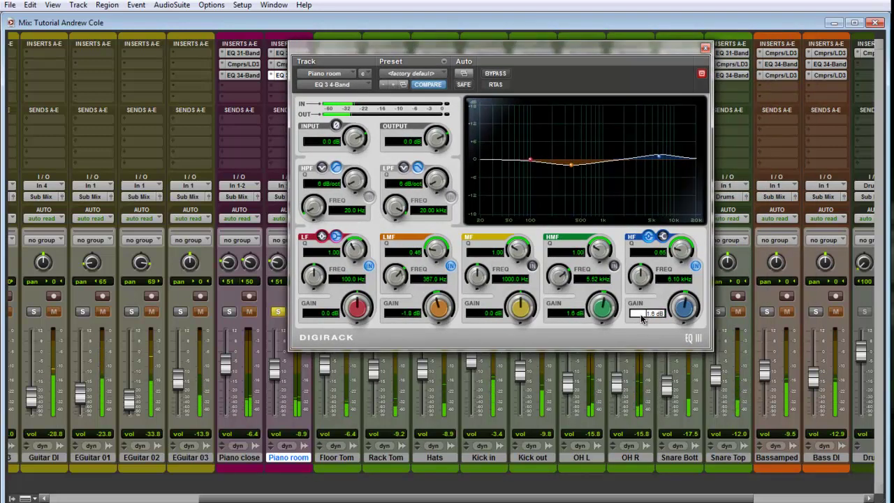
text(-1.6)
key(Return)
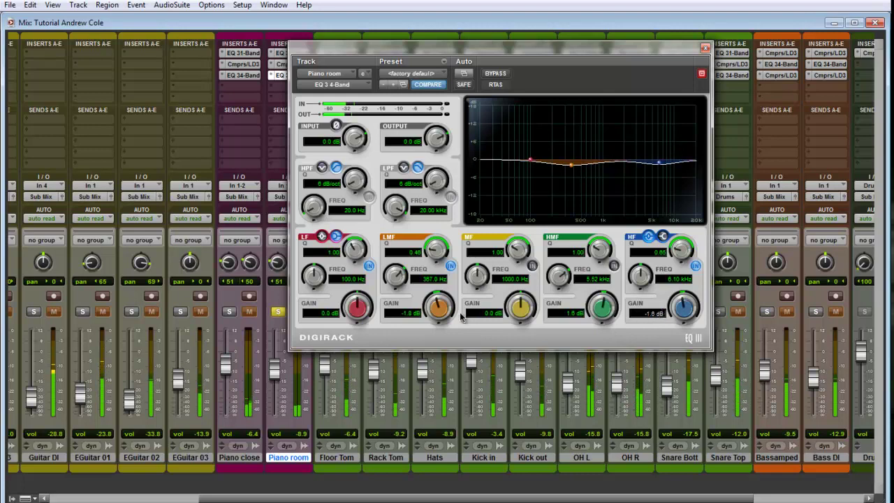
click(400, 316)
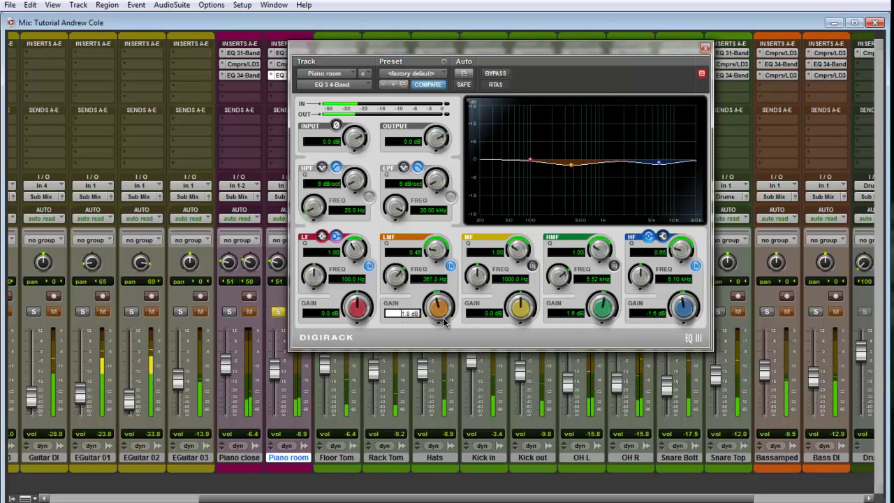
key(Return)
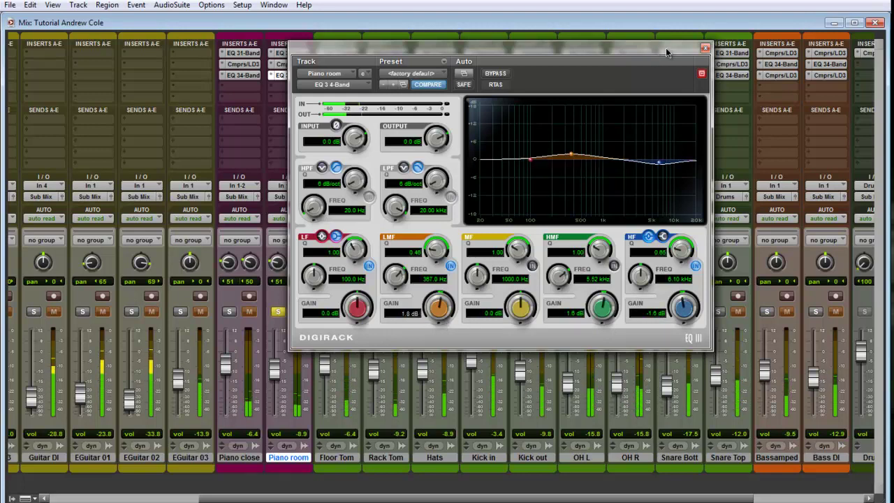
click(706, 48)
Solo Piano close together with Piano room to compare them, and unsolo both tracks to hear the full mix.
click(228, 312)
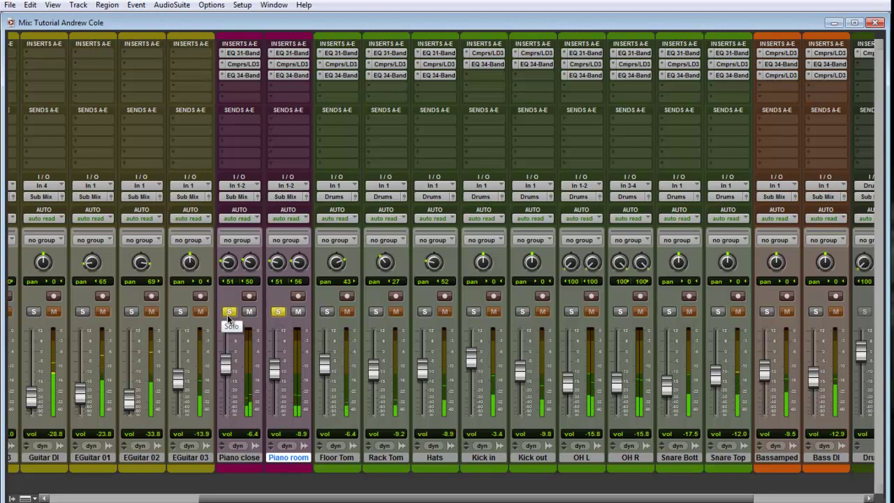
click(229, 312)
click(279, 312)
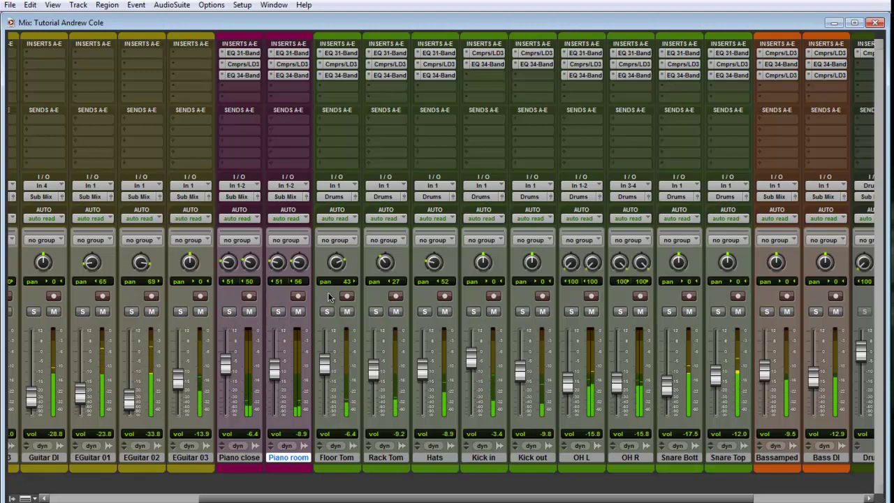
Stop playback and restart it in the Edit window from bar 83, at the start of the last main Vox - LD passage.
drag(363, 497, 202, 497)
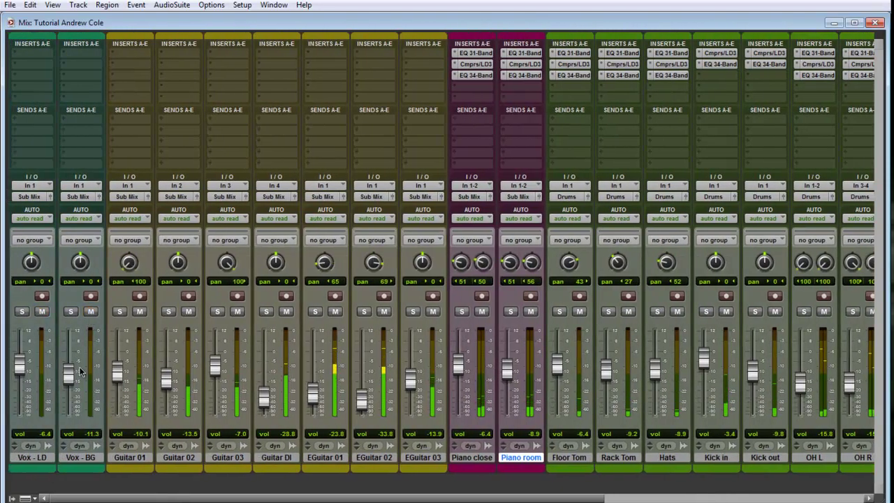
click(874, 23)
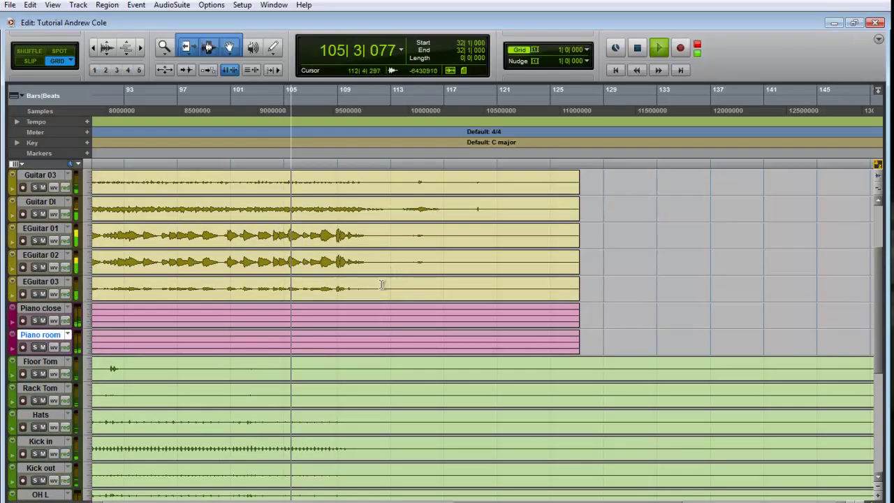
scroll(382, 284, up, 4)
key(space)
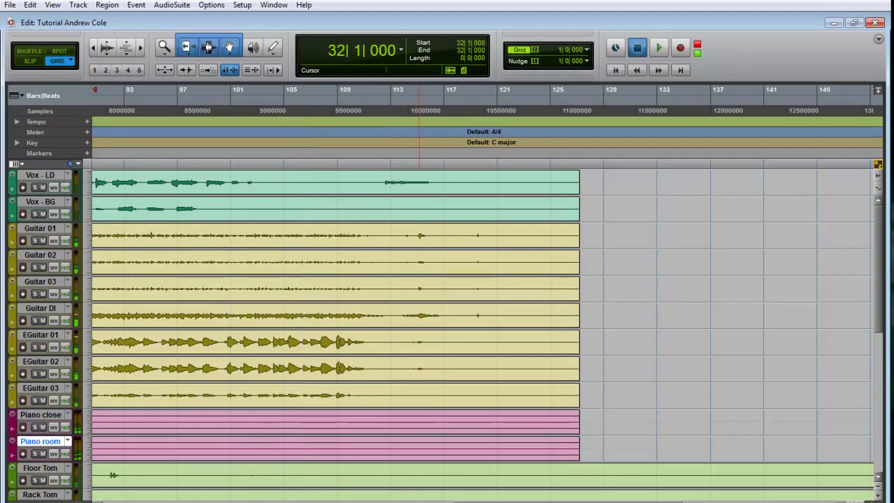
scroll(358, 233, left, 10)
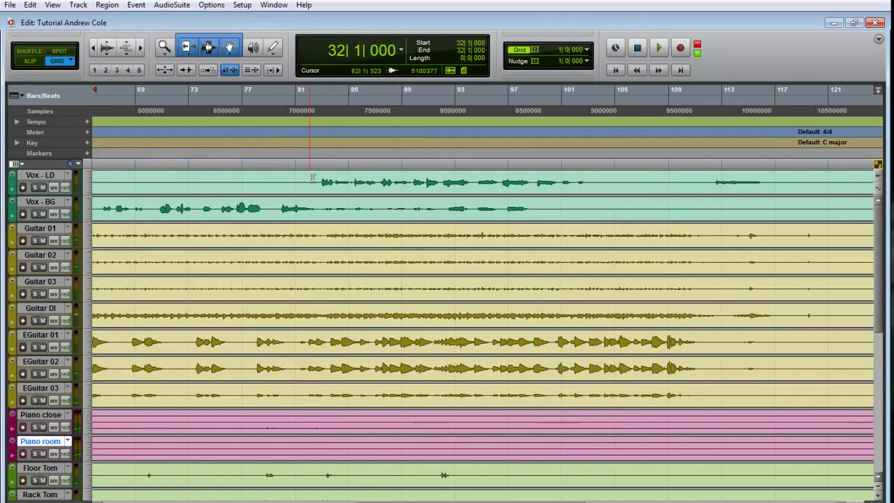
click(323, 182)
key(space)
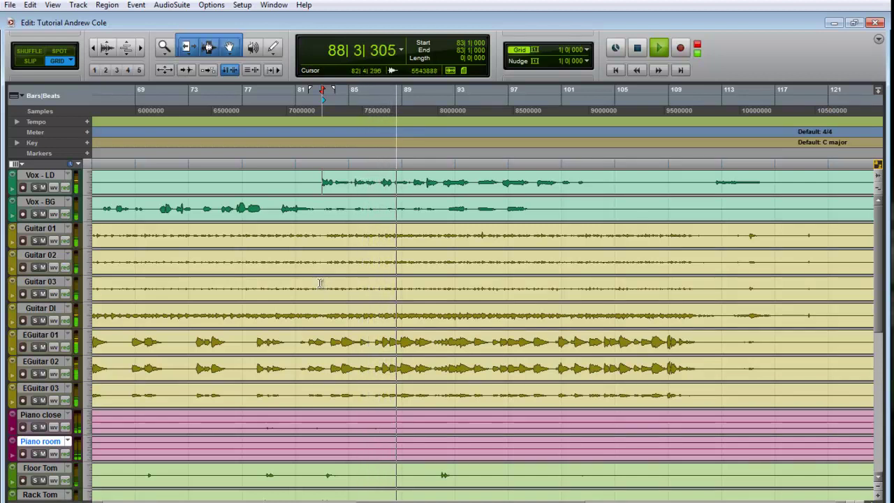
Lower the Piano close fader to -9.8 dB and the Piano room fader to -12.6 dB in the Mix window.
key(ctrl+equal)
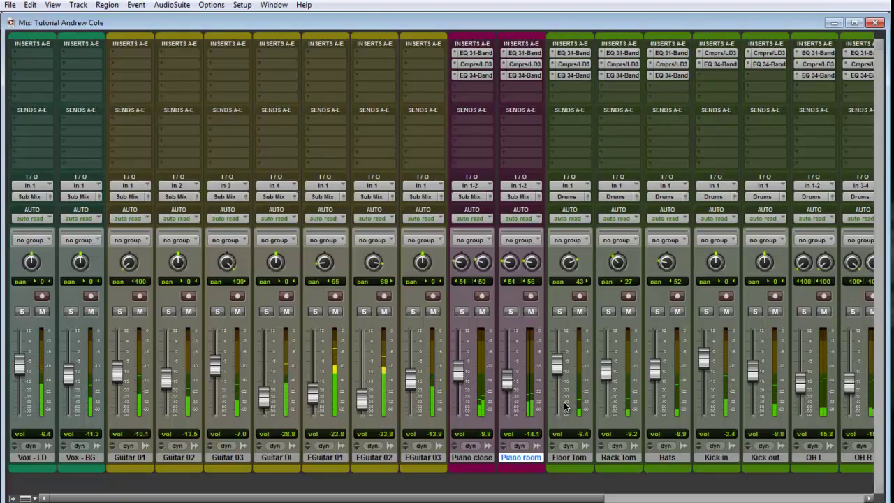
drag(508, 383, 508, 381)
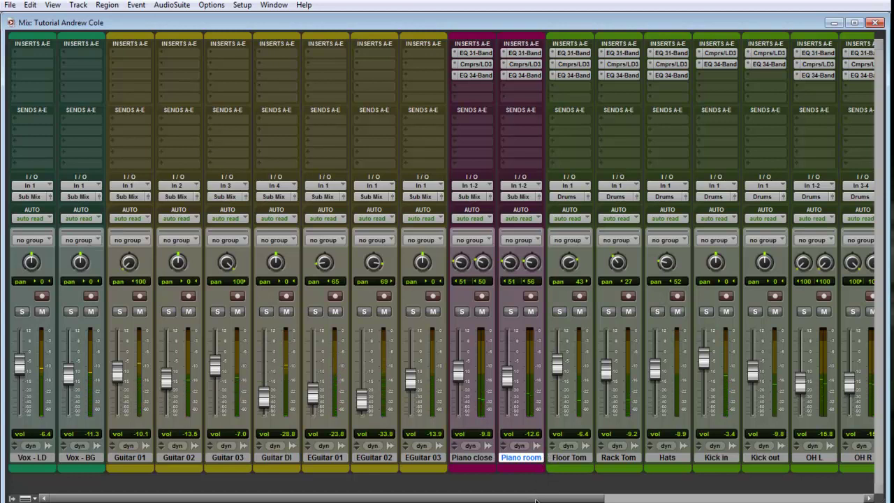
click(857, 23)
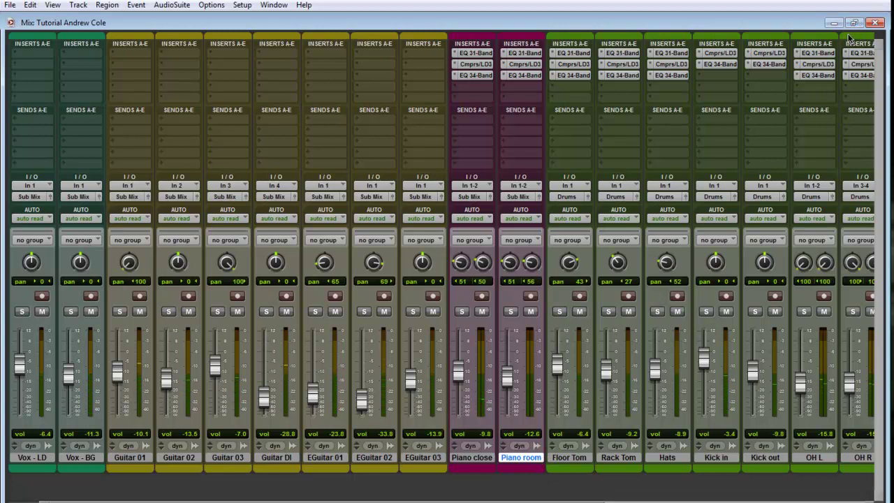